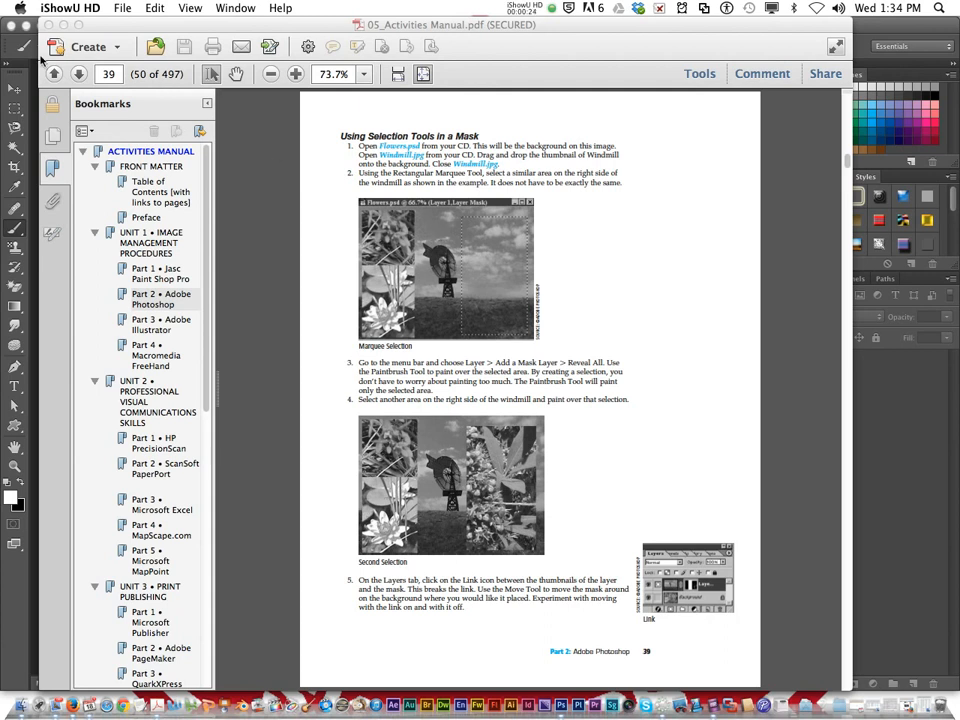
# Step: Switch to Photoshop and open Flowers.psd and Windmill.jpg together from the Un1Pt2_Photoshop folder
pyautogui.click(10, 43)
pyautogui.click(119, 9)
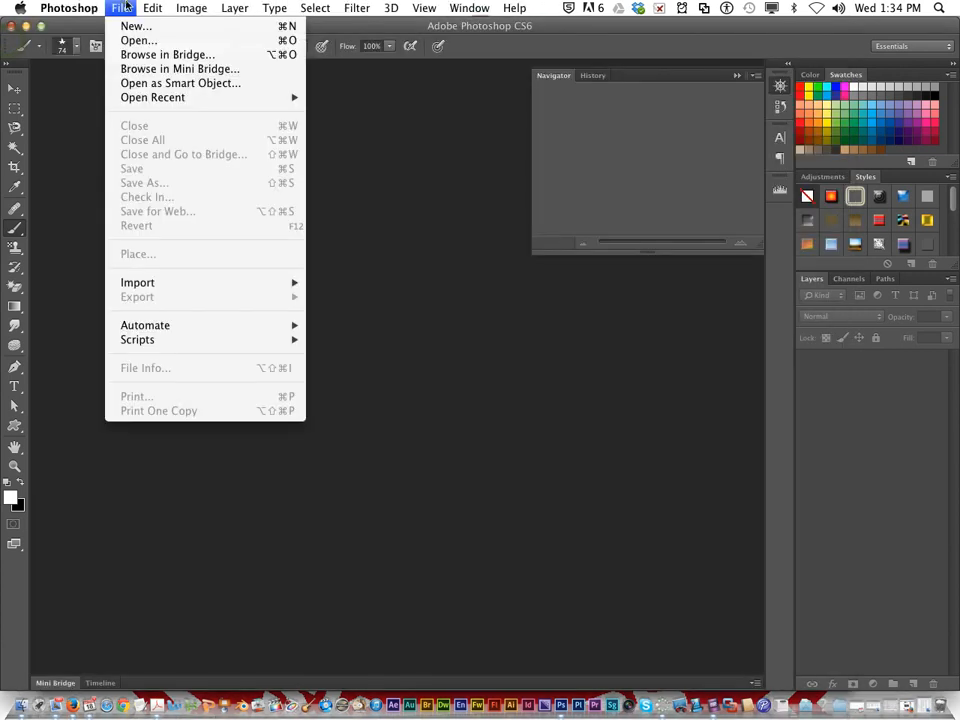
pyautogui.click(150, 42)
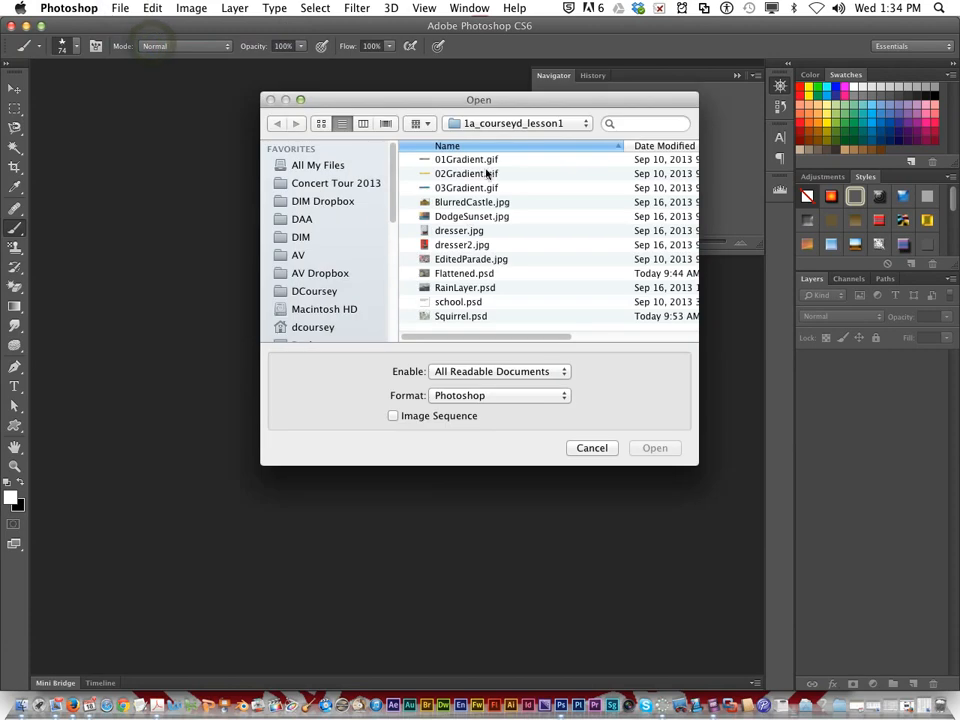
pyautogui.click(500, 121)
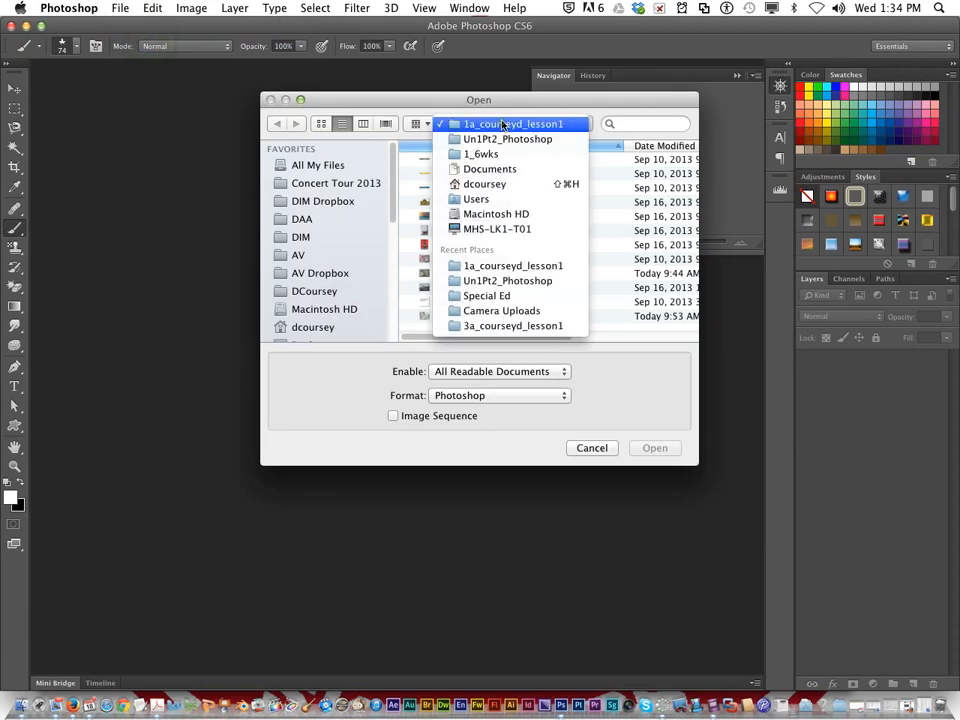
pyautogui.click(504, 283)
pyautogui.scroll(-3, 499, 281)
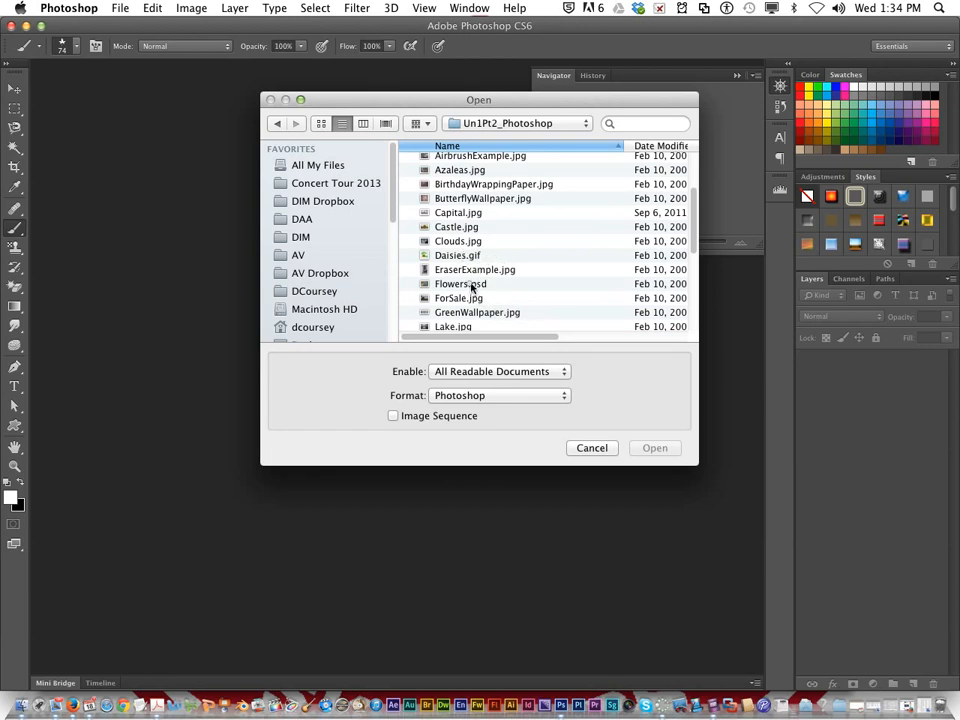
pyautogui.click(472, 285)
pyautogui.scroll(-5, 471, 287)
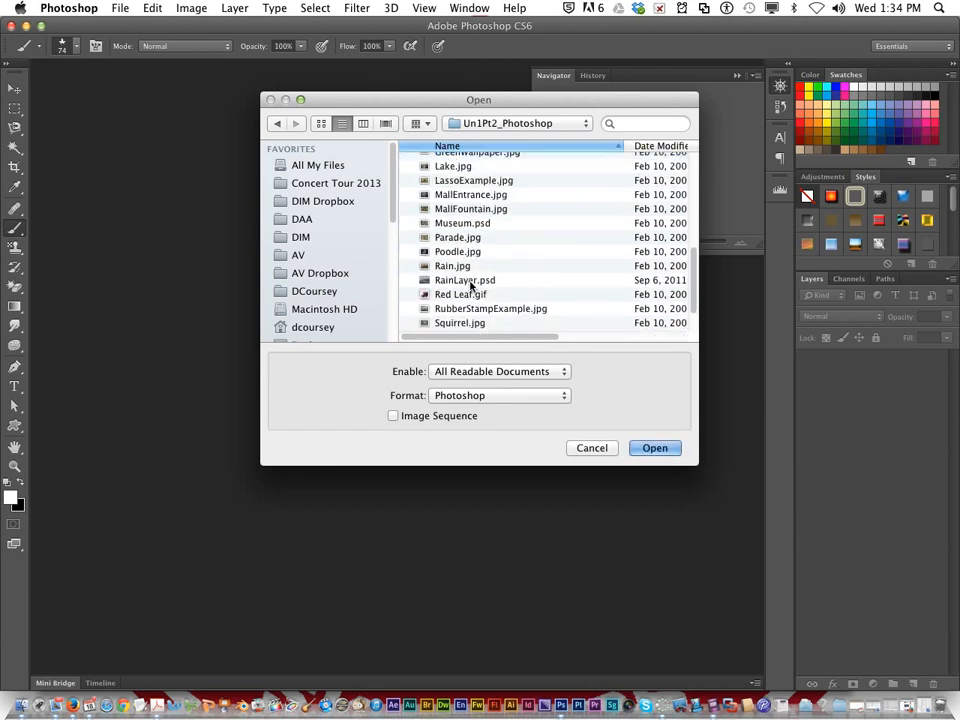
pyautogui.scroll(-3, 470, 285)
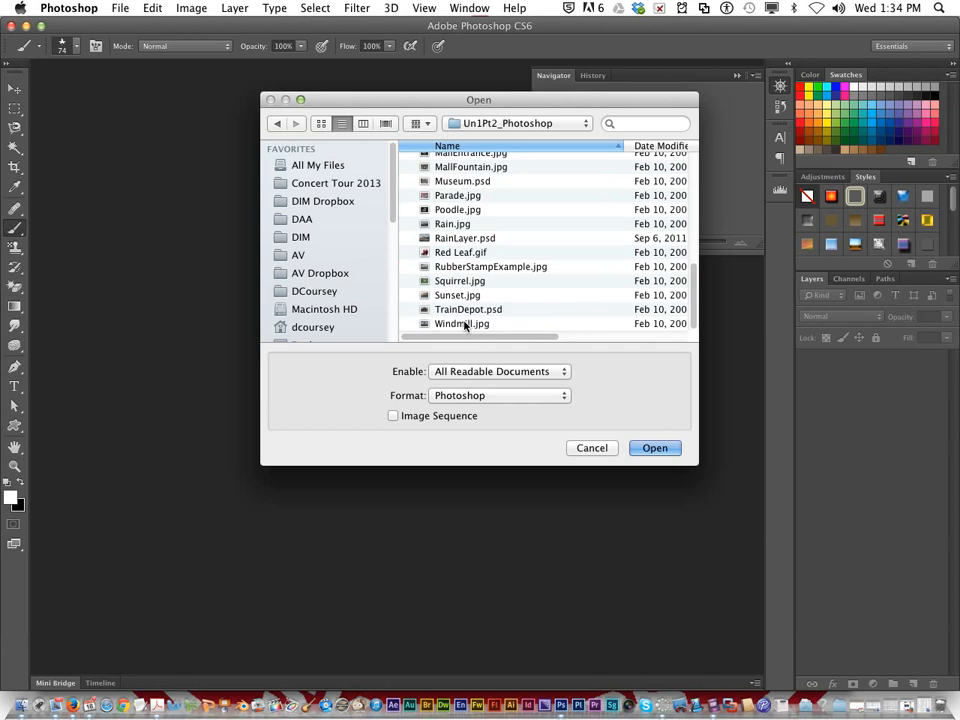
pyautogui.click(465, 325)
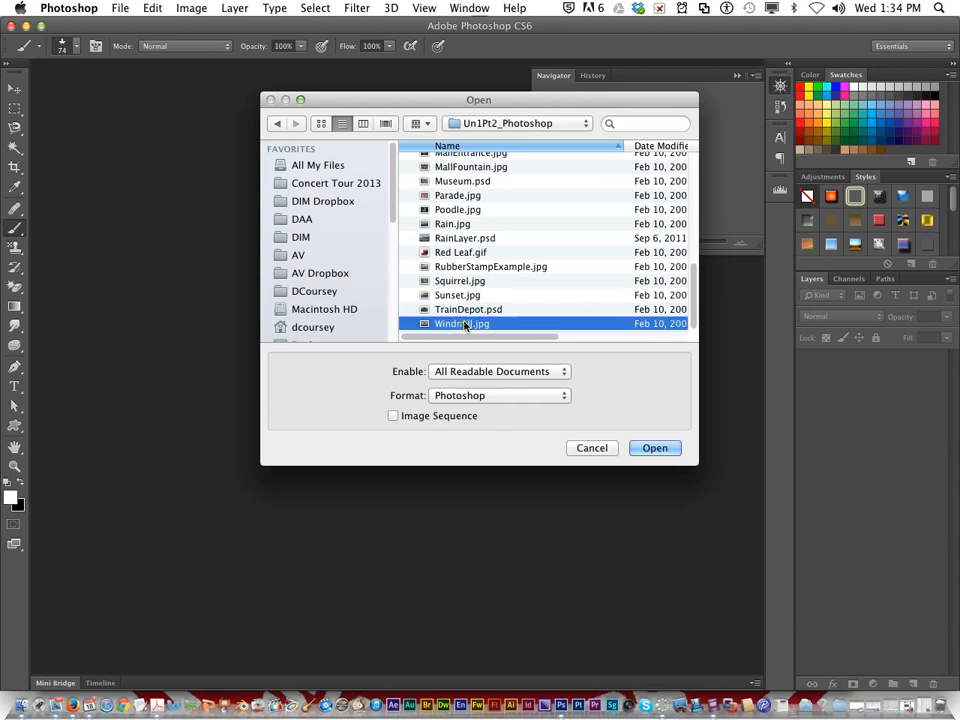
pyautogui.click(655, 449)
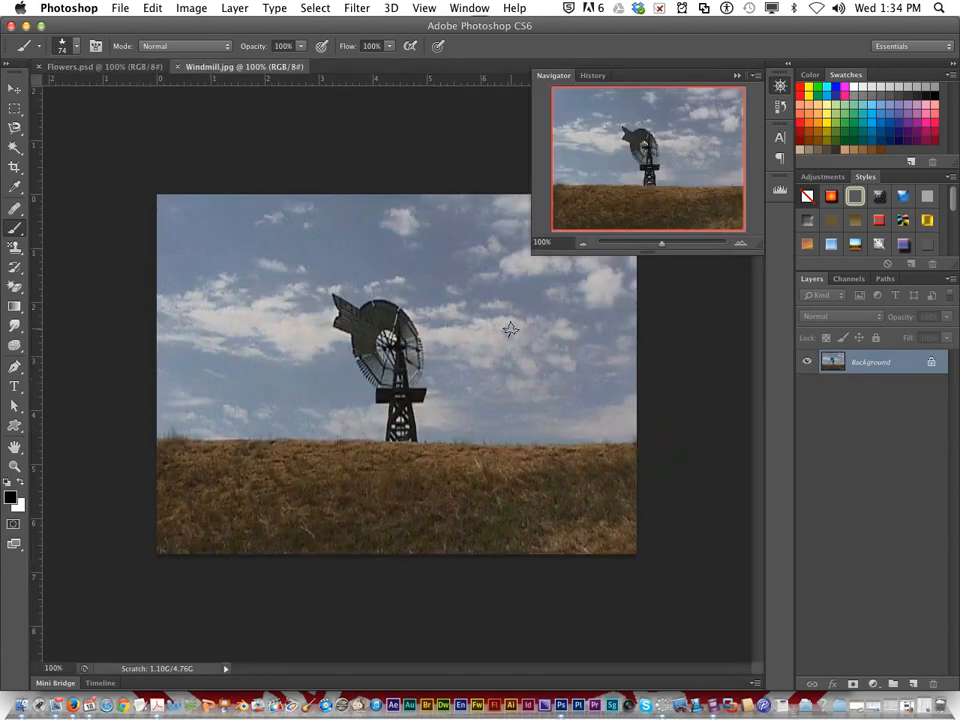
# Step: View the Flowers.psd and Windmill.jpg images in turn, ending on Windmill.jpg
pyautogui.click(90, 66)
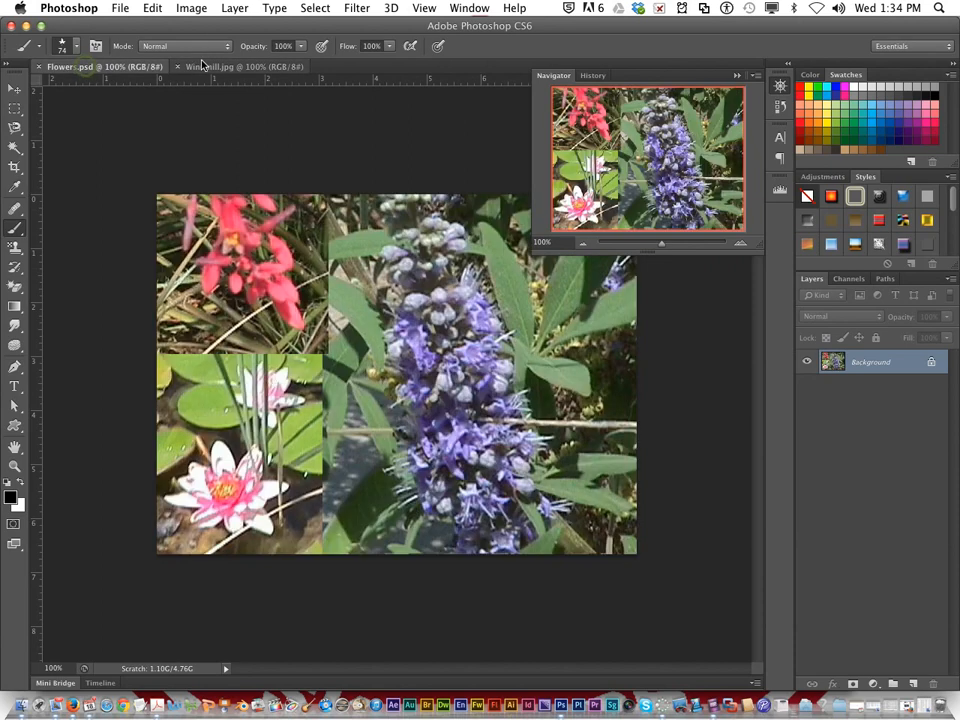
pyautogui.click(204, 71)
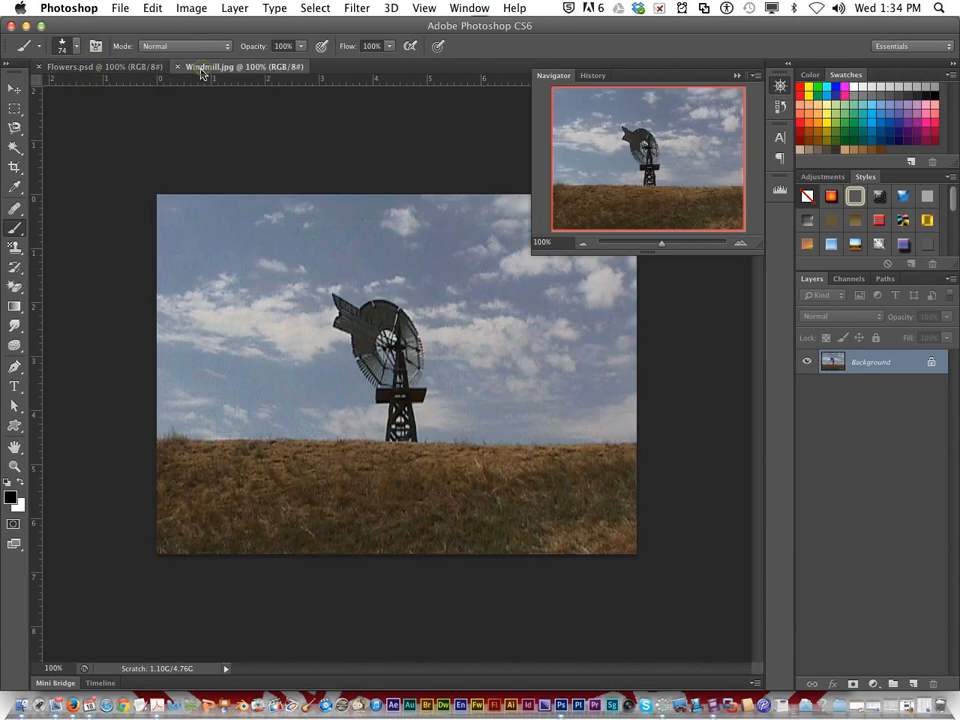
pyautogui.click(100, 66)
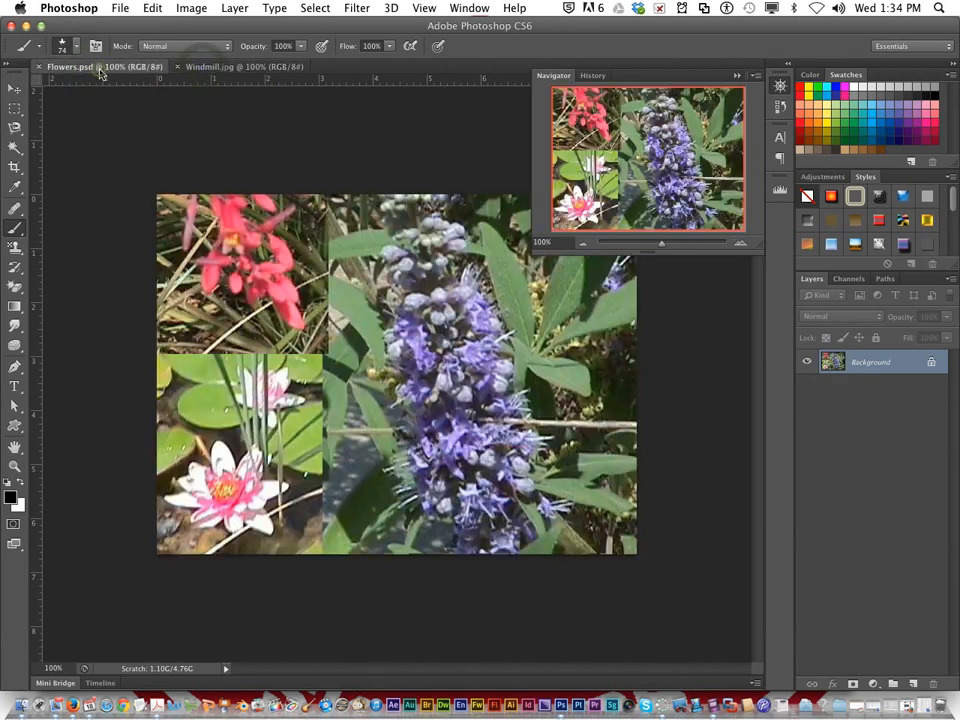
pyautogui.click(215, 71)
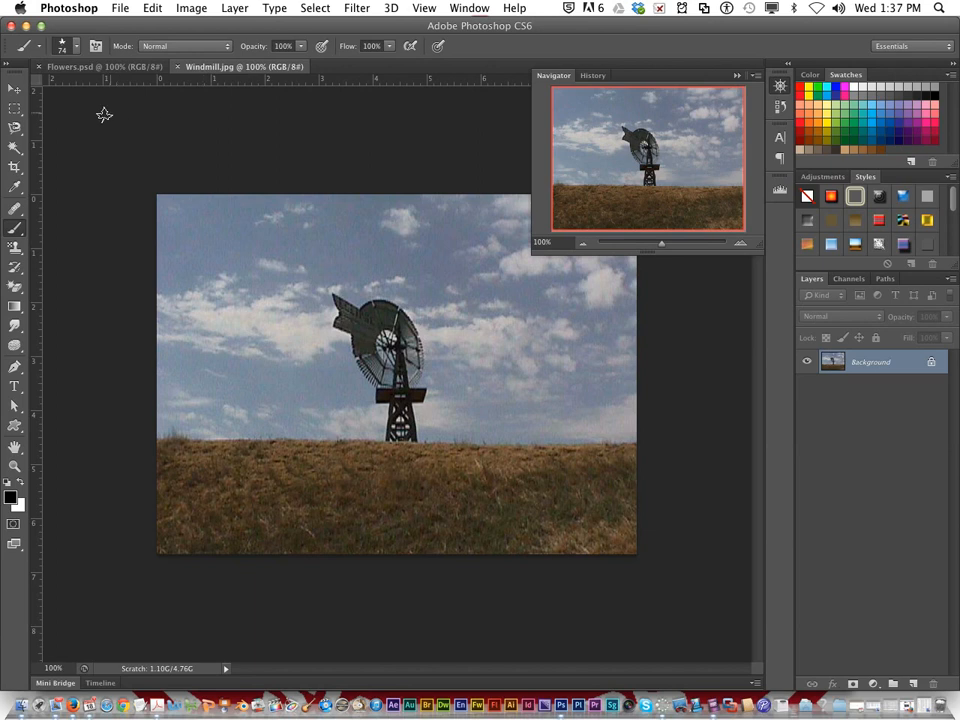
pyautogui.press('m')
pyautogui.click(14, 110)
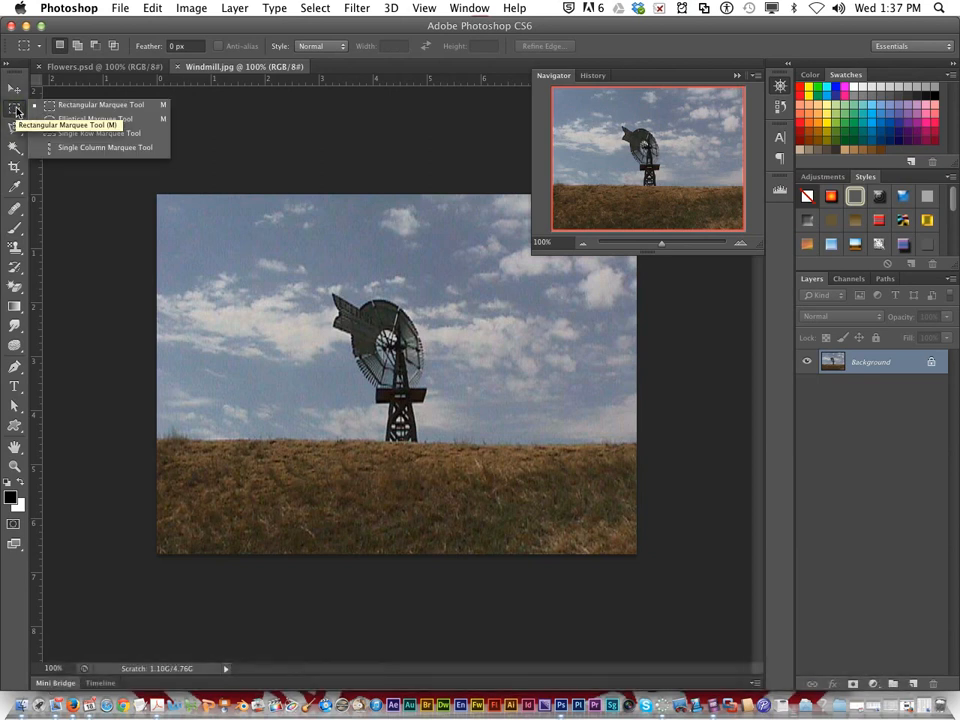
pyautogui.click(50, 104)
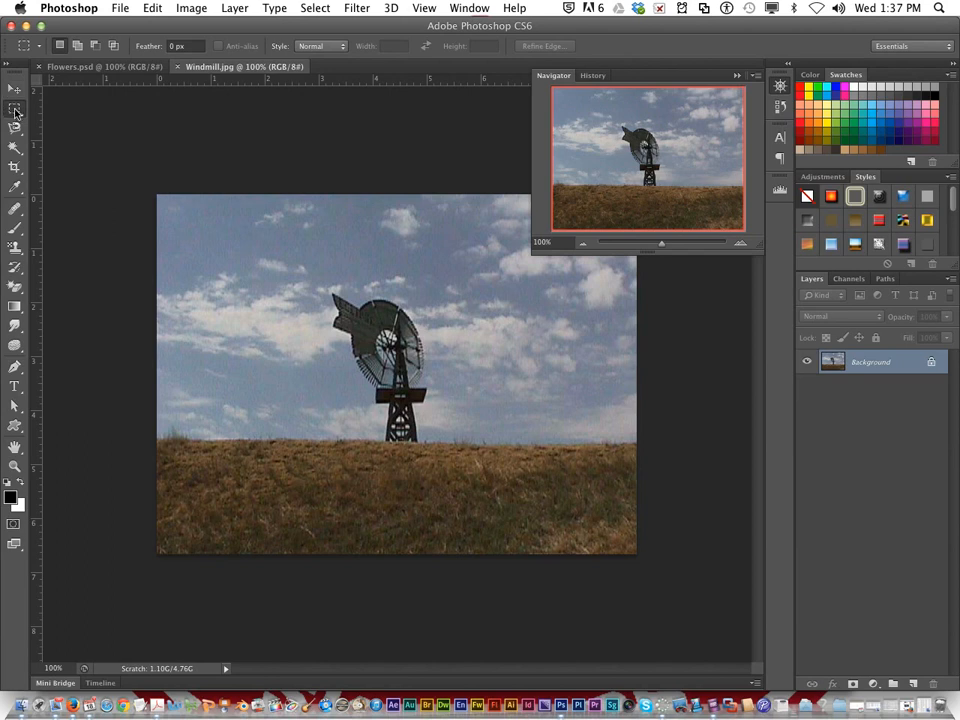
pyautogui.click(15, 112)
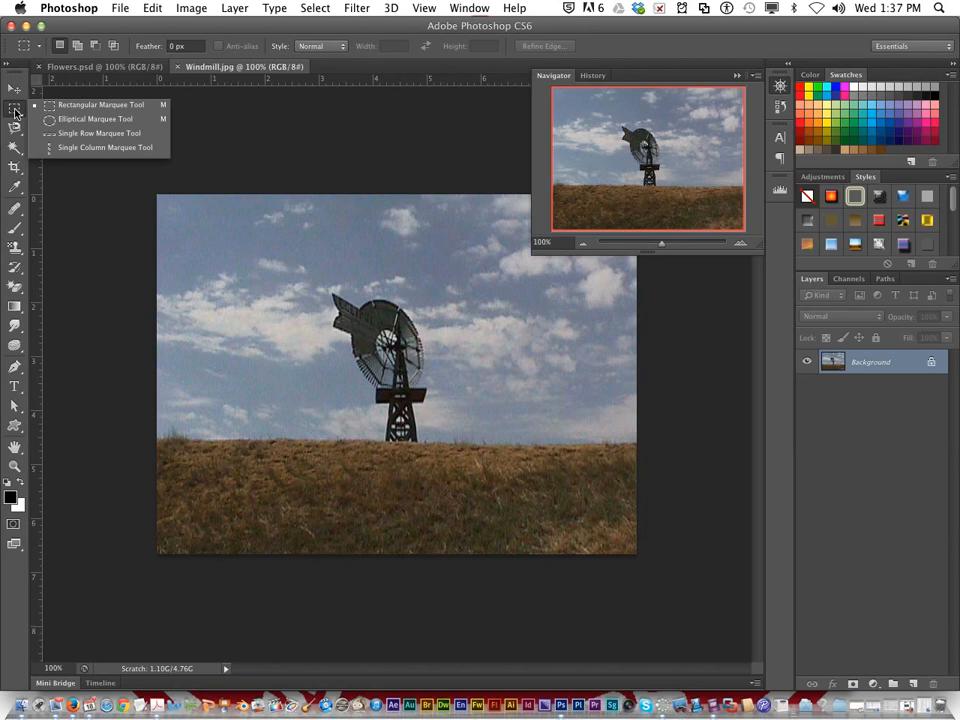
pyautogui.click(15, 112)
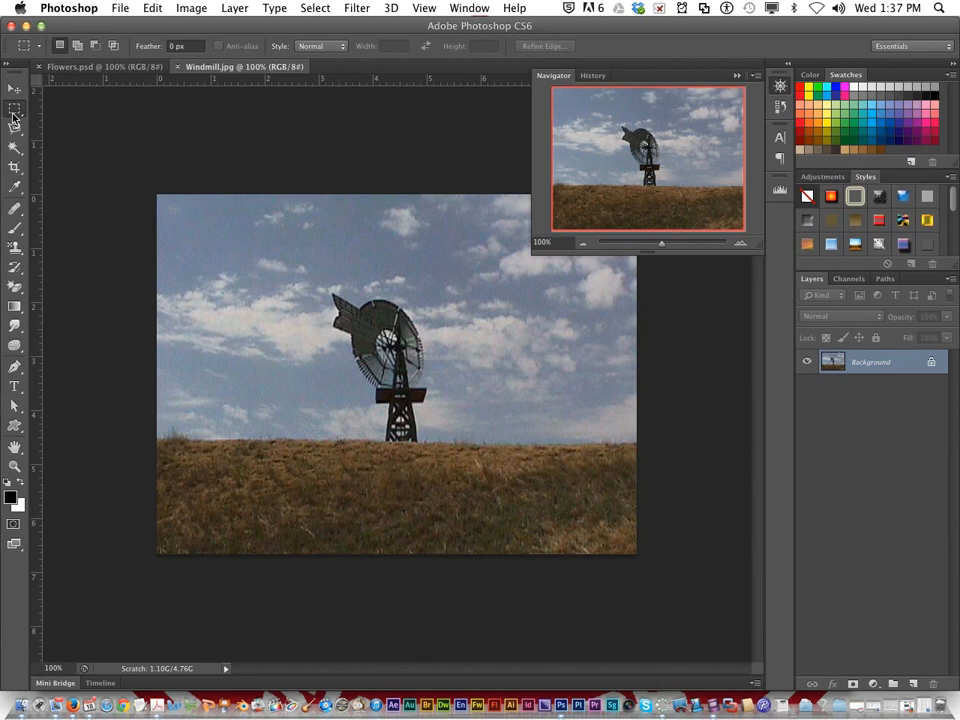
# Step: Float Windmill.jpg in its own window and copy its Background layer into Flowers.psd with the Move tool, covering the whole flower image
pyautogui.click(20, 90)
pyautogui.click(20, 93)
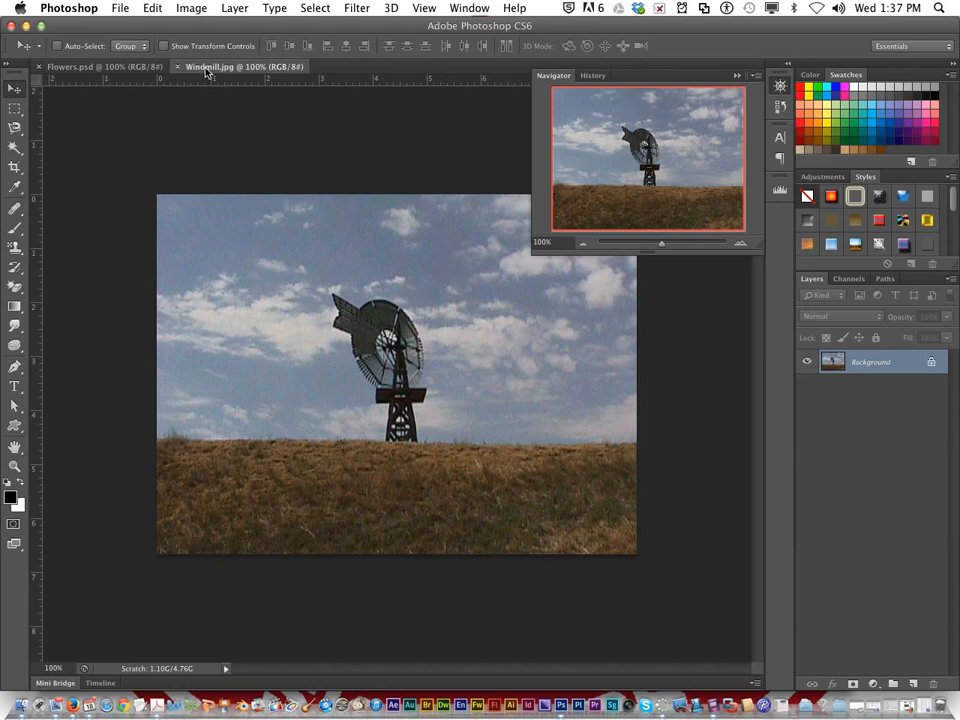
pyautogui.moveTo(209, 72); pyautogui.dragTo(126, 114)
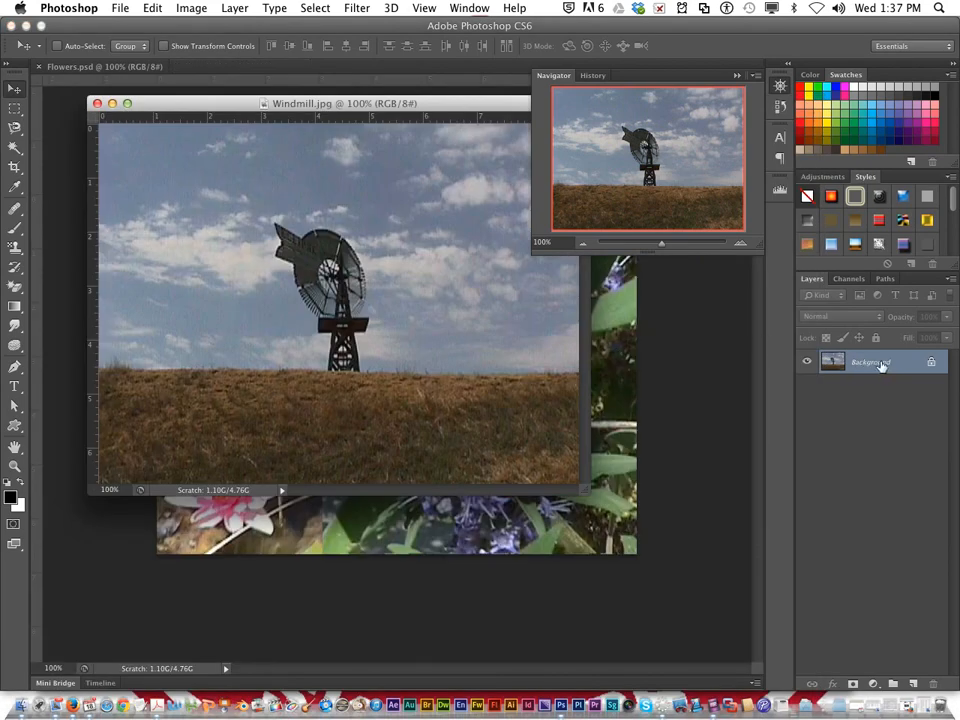
pyautogui.moveTo(884, 367); pyautogui.dragTo(686, 386)
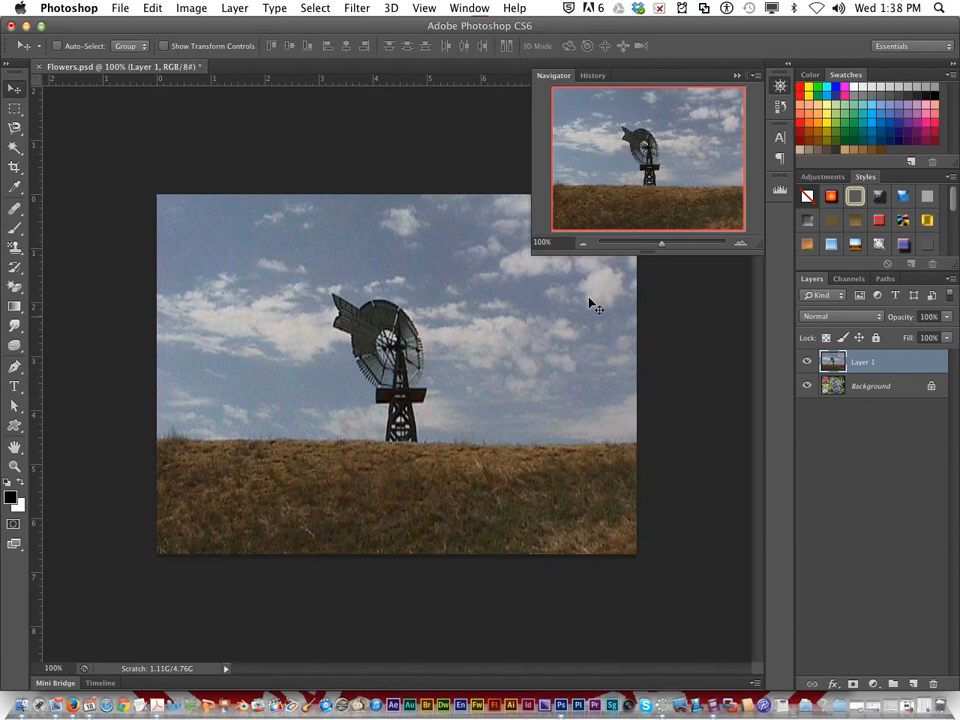
# Step: Bring the floating Windmill.jpg document to the front and close it, leaving Flowers.psd open
pyautogui.click(468, 10)
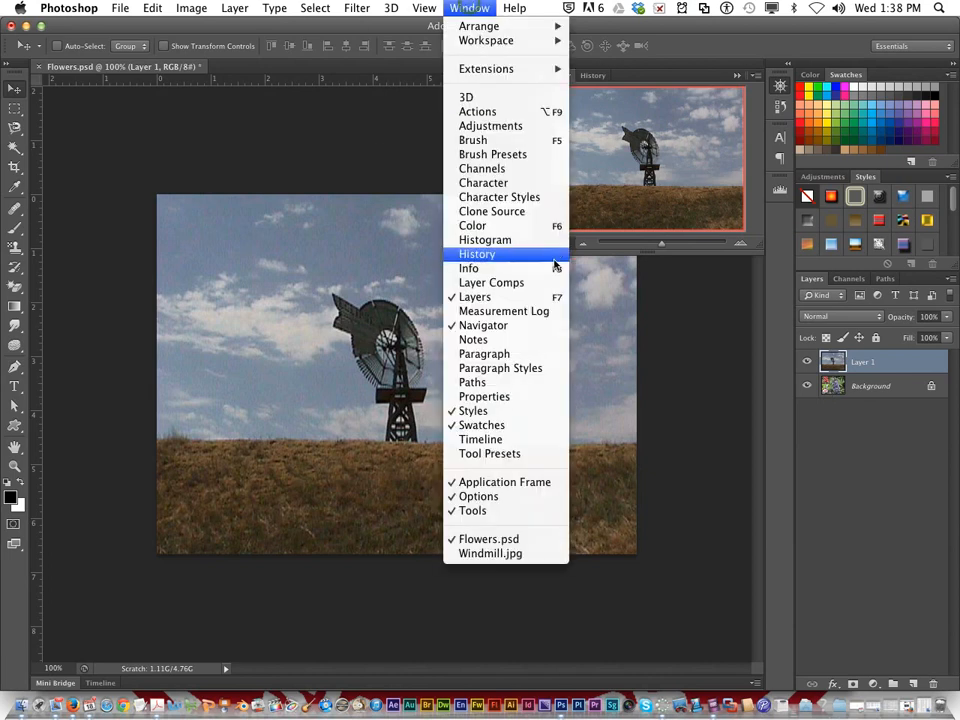
pyautogui.click(514, 553)
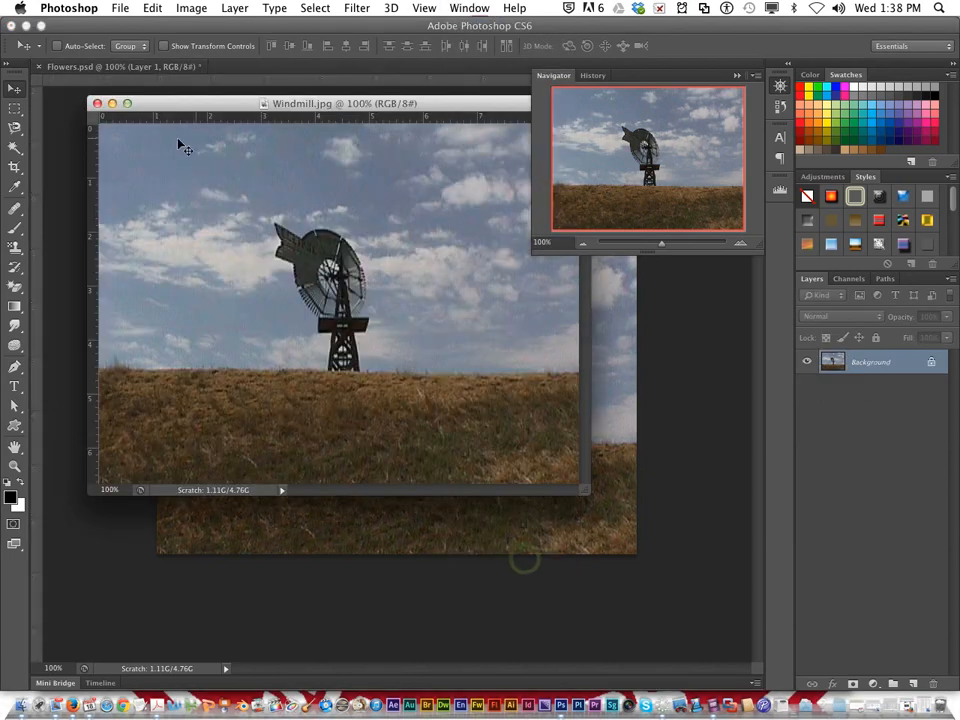
pyautogui.click(97, 104)
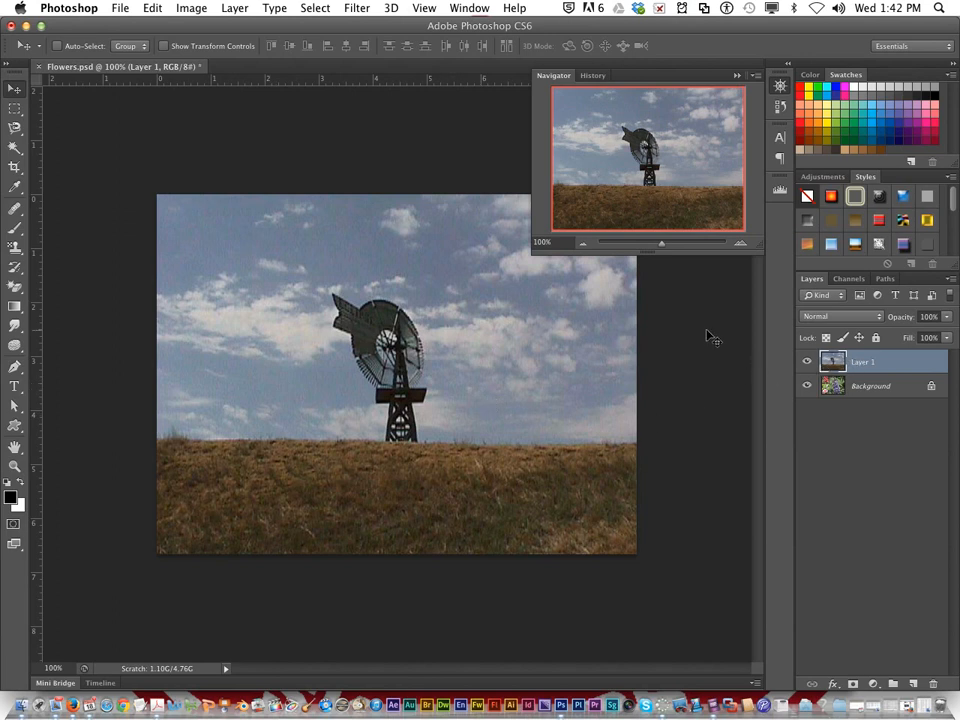
# Step: Select a tall rectangle on the image's left side up to the windmill's wheel, and add a Reveal All layer mask to Layer 1
pyautogui.click(14, 109)
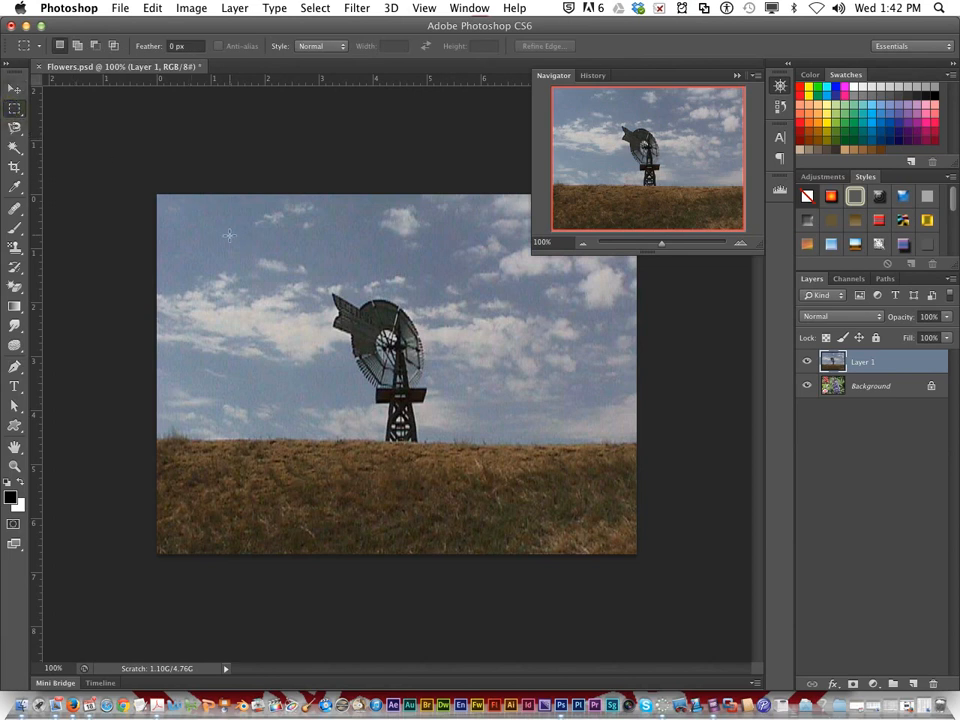
pyautogui.moveTo(172, 216); pyautogui.dragTo(354, 528)
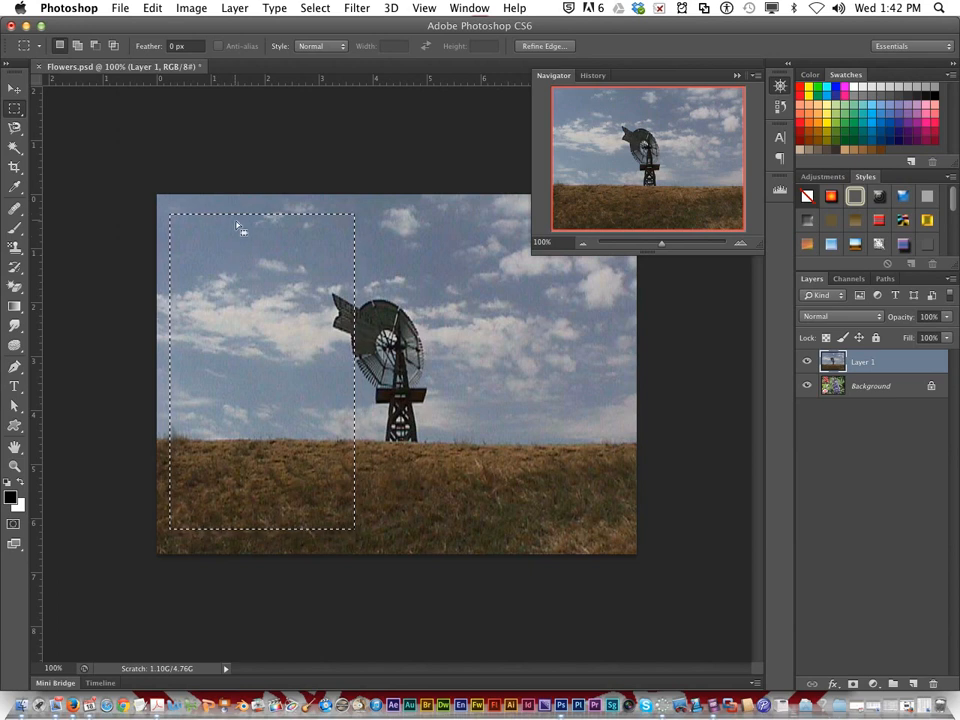
pyautogui.click(233, 7)
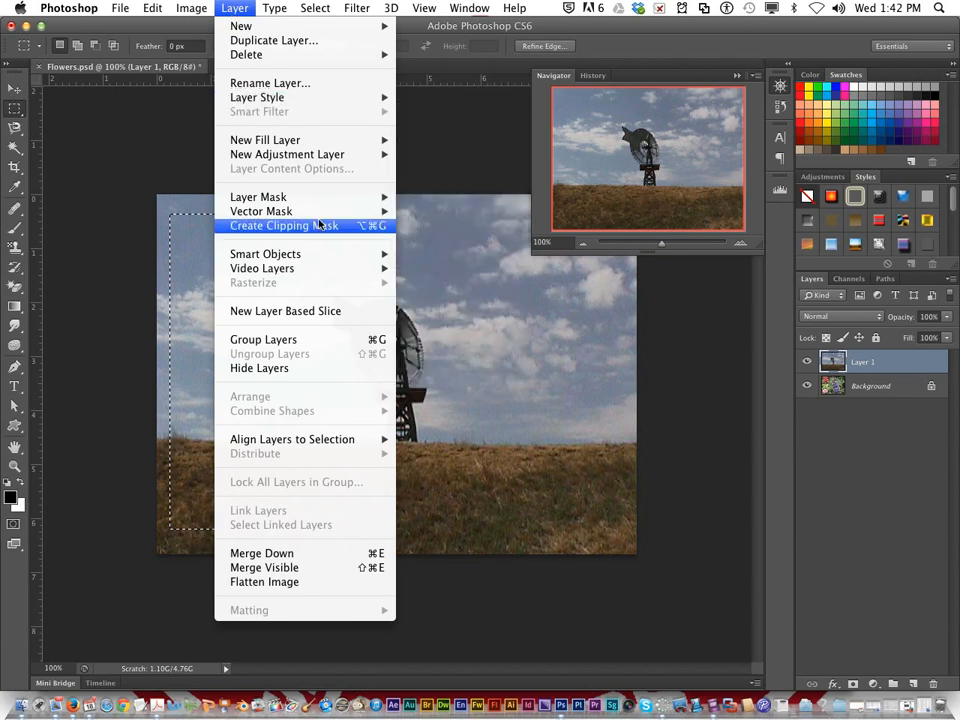
pyautogui.moveTo(307, 197)
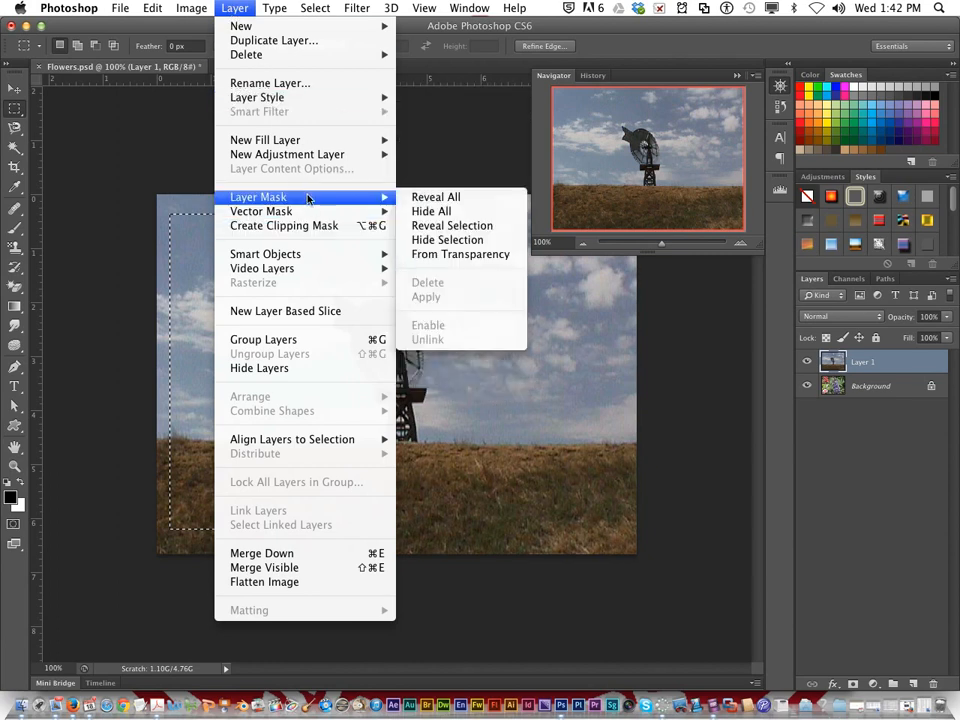
pyautogui.click(440, 200)
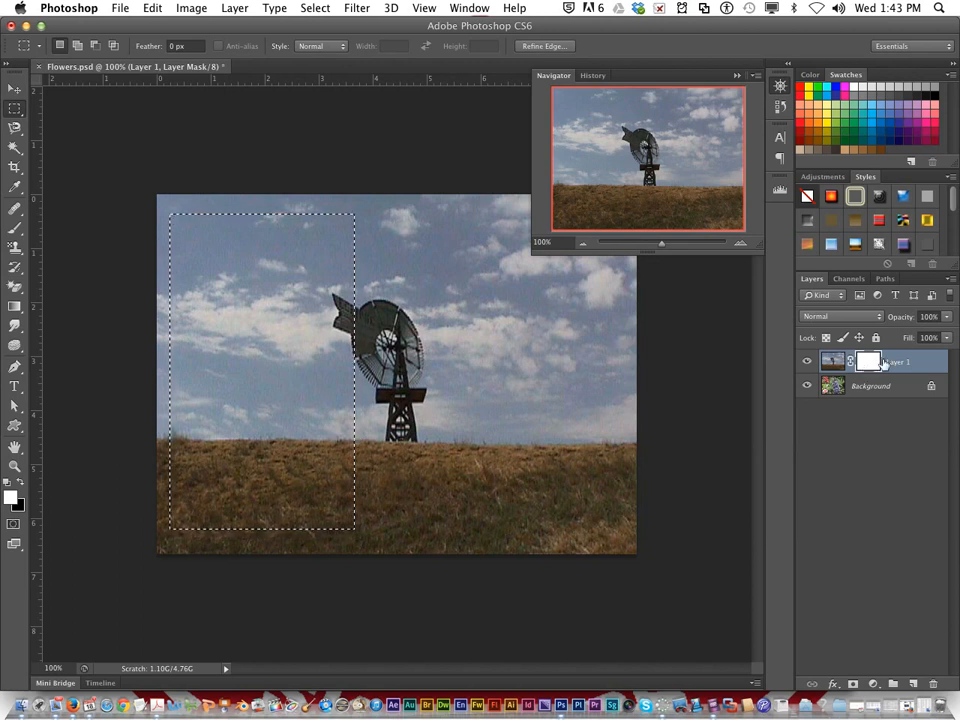
# Step: Set the Brush tool to a soft round tip with 74 px size and 0% hardness
pyautogui.click(14, 229)
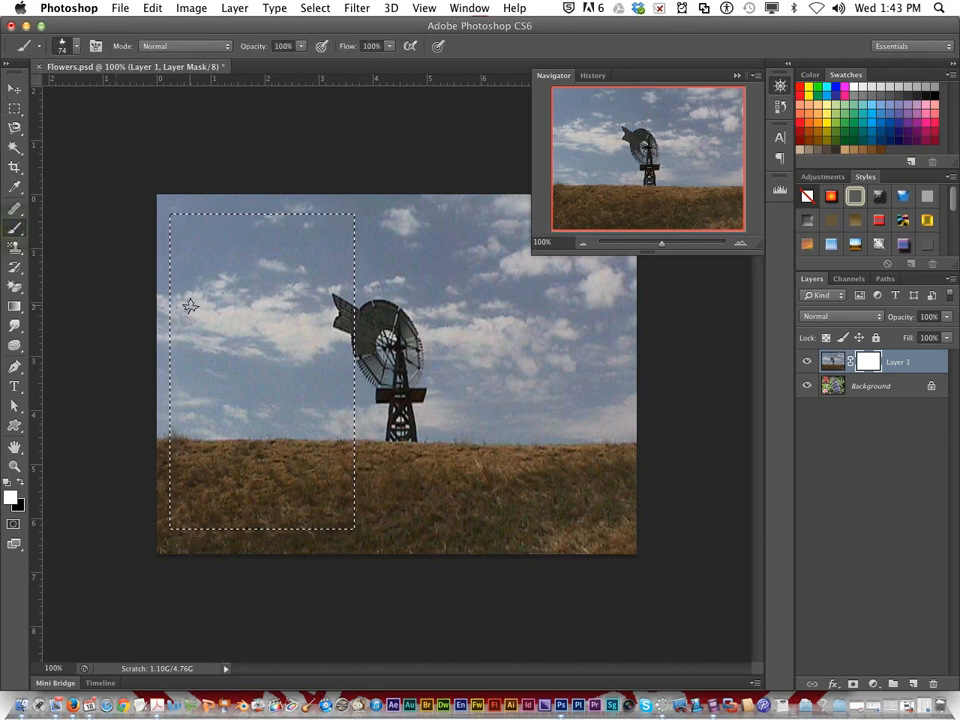
pyautogui.click(78, 48)
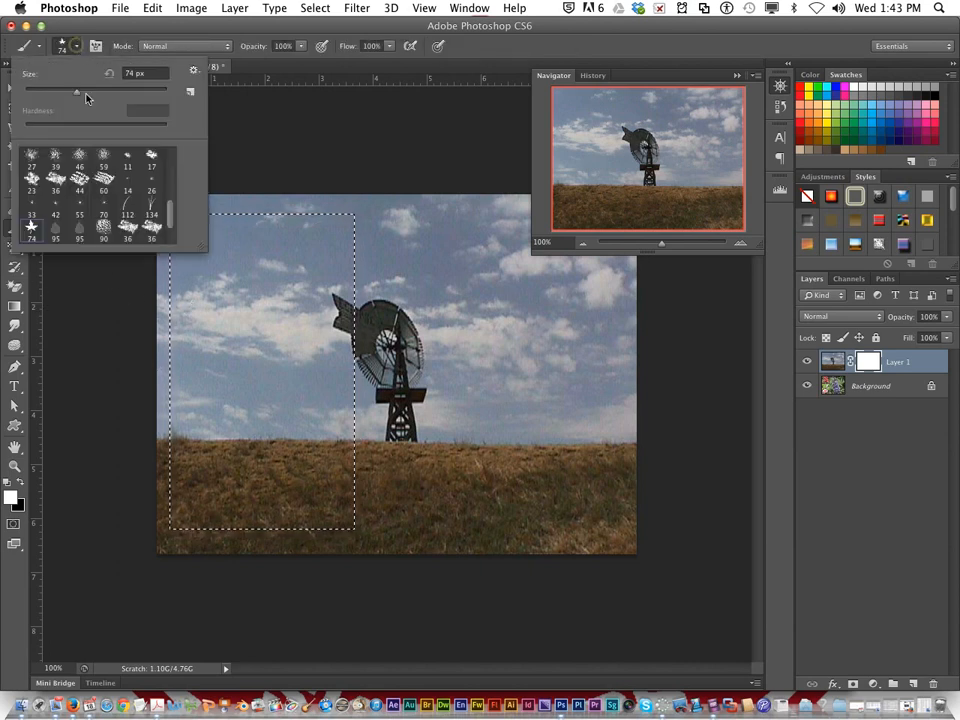
pyautogui.scroll(3, 90, 124)
pyautogui.click(130, 163)
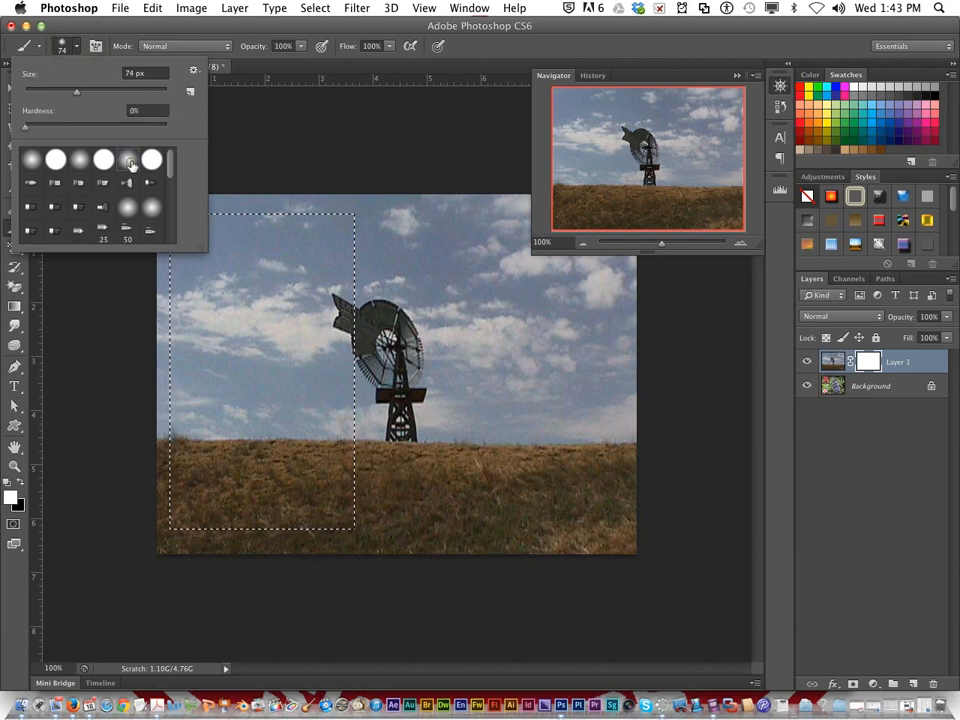
pyautogui.click(75, 47)
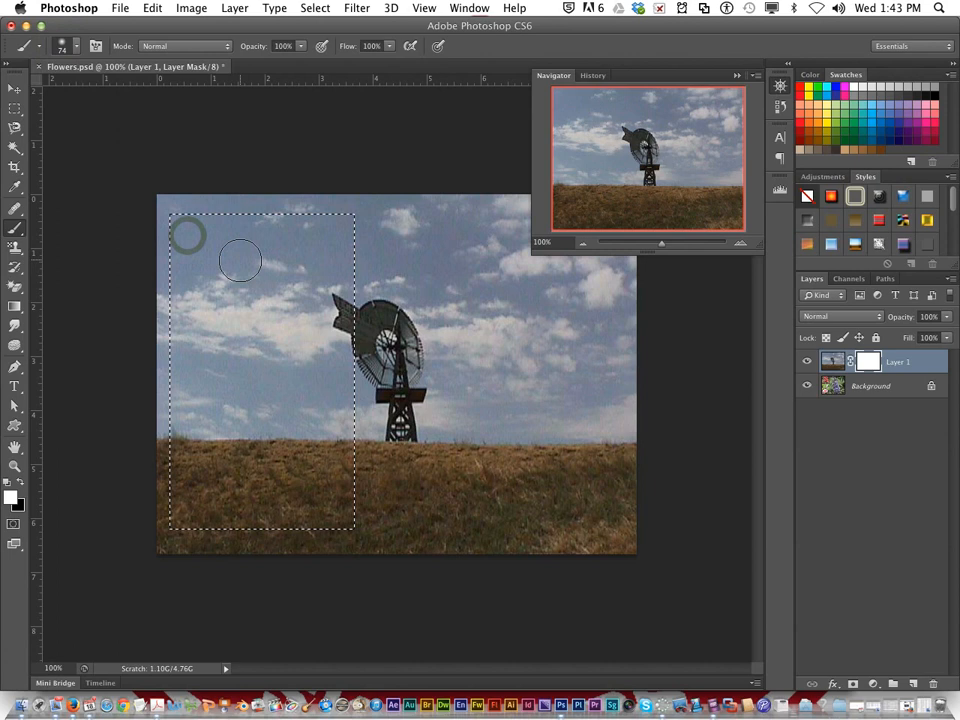
# Step: Make black the foreground colour and paint the entire selected rectangle on Layer 1's mask to reveal the flowers beneath
pyautogui.press('x')
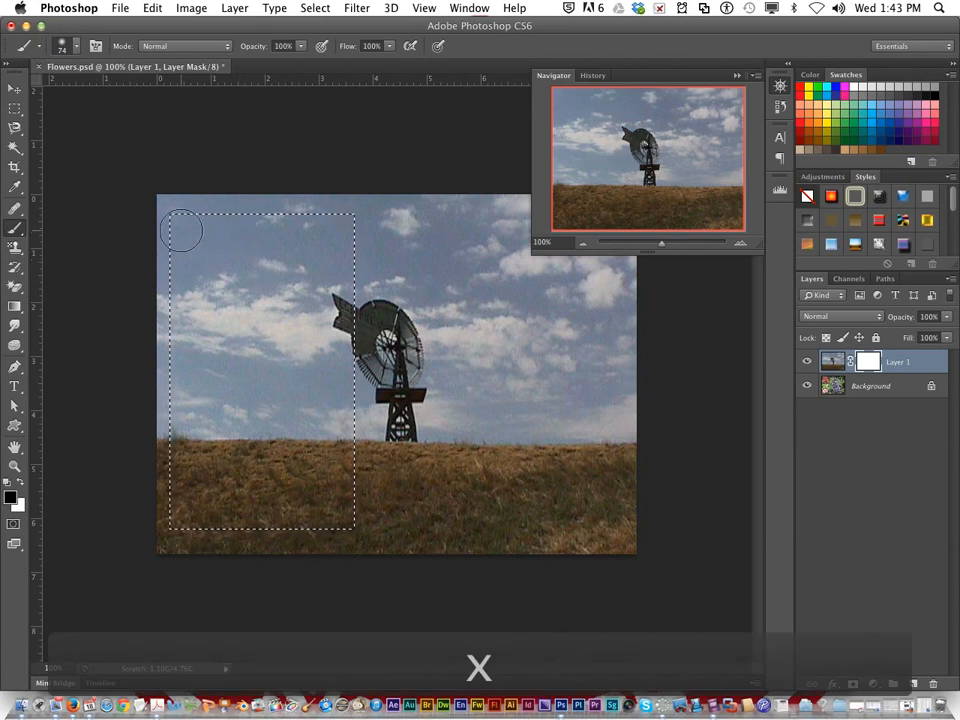
pyautogui.moveTo(191, 233)
pyautogui.mouseDown()
pyautogui.moveTo(180, 221)
pyautogui.moveTo(131, 240)
pyautogui.moveTo(378, 260)
pyautogui.mouseUp()
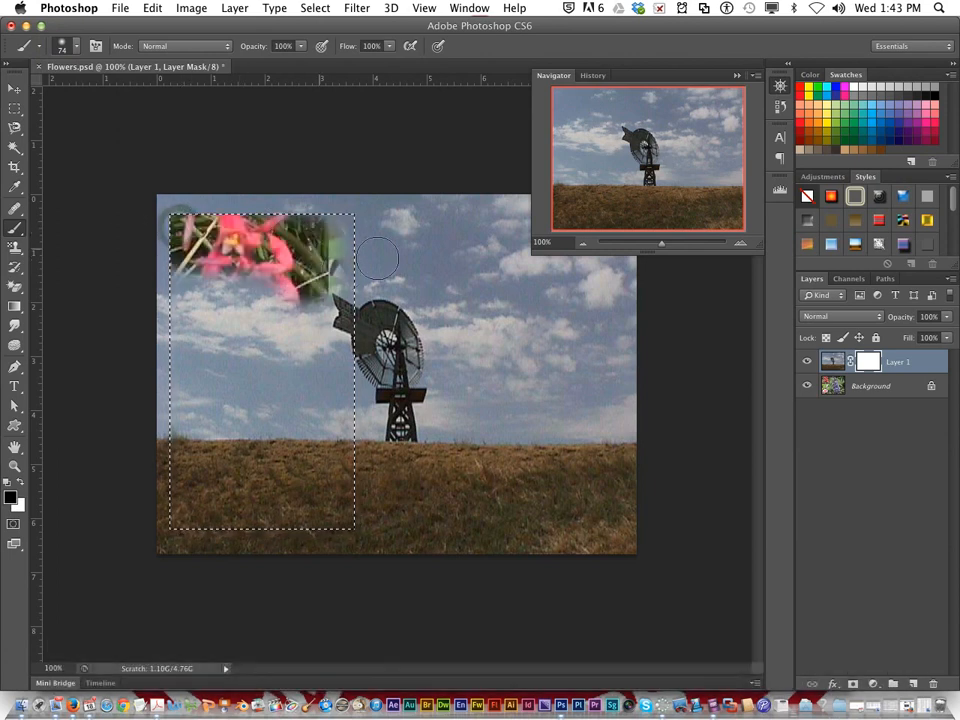
pyautogui.moveTo(381, 507)
pyautogui.mouseDown()
pyautogui.moveTo(259, 570)
pyautogui.moveTo(185, 505)
pyautogui.moveTo(45, 574)
pyautogui.moveTo(360, 460)
pyautogui.moveTo(310, 420)
pyautogui.moveTo(124, 352)
pyautogui.moveTo(198, 436)
pyautogui.mouseUp()
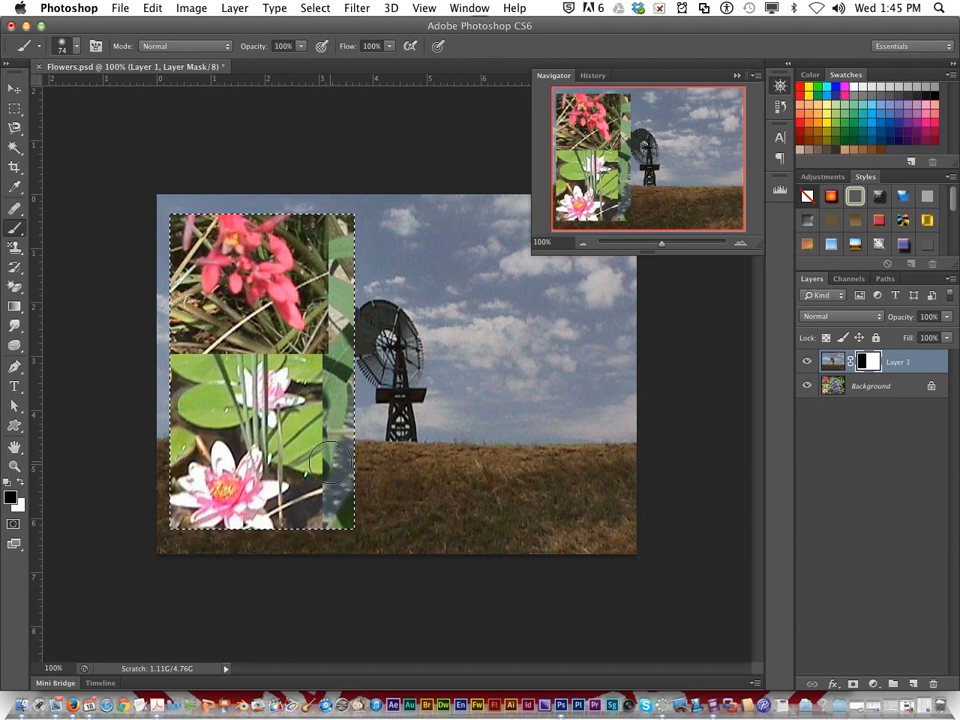
# Step: Select a tall rectangle with the Rectangular Marquee over the sky and field to the right of the windmill
pyautogui.click(15, 108)
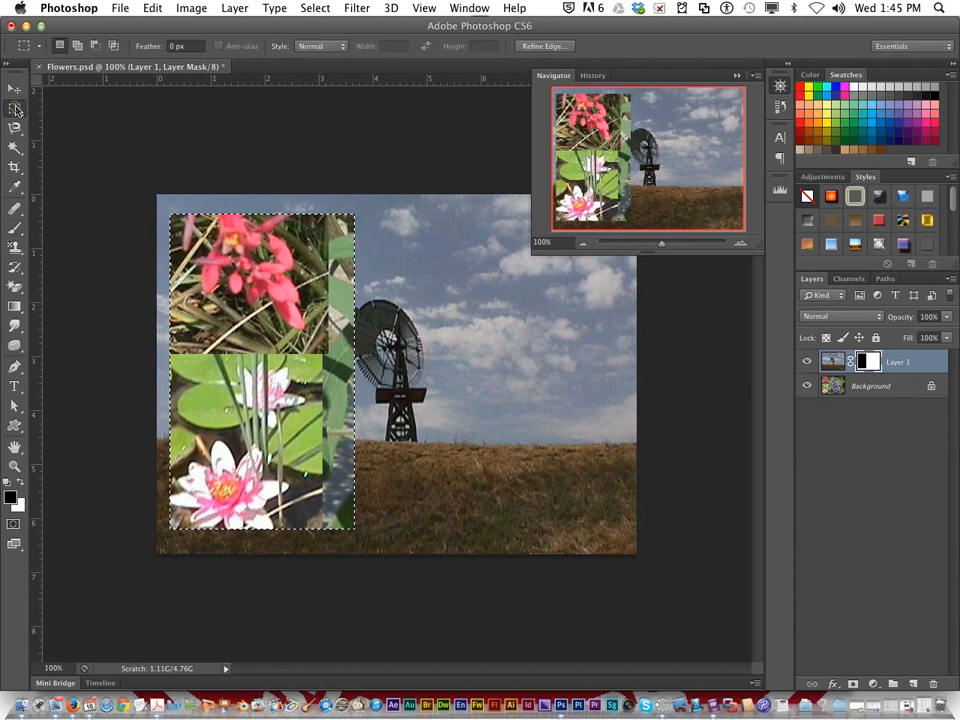
pyautogui.click(45, 104)
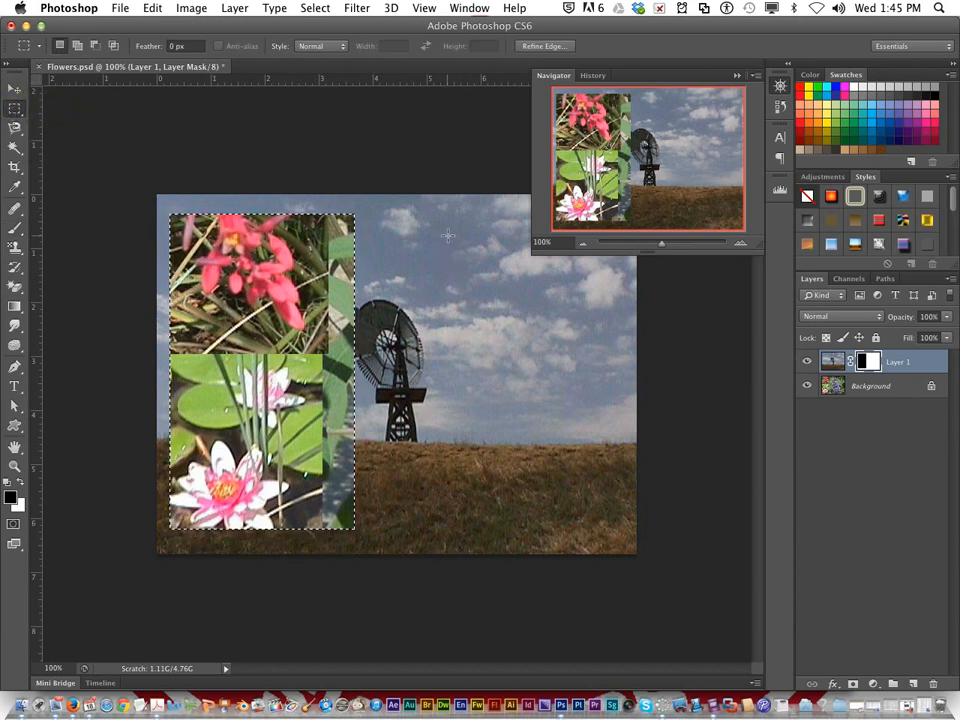
pyautogui.moveTo(457, 224); pyautogui.dragTo(610, 522)
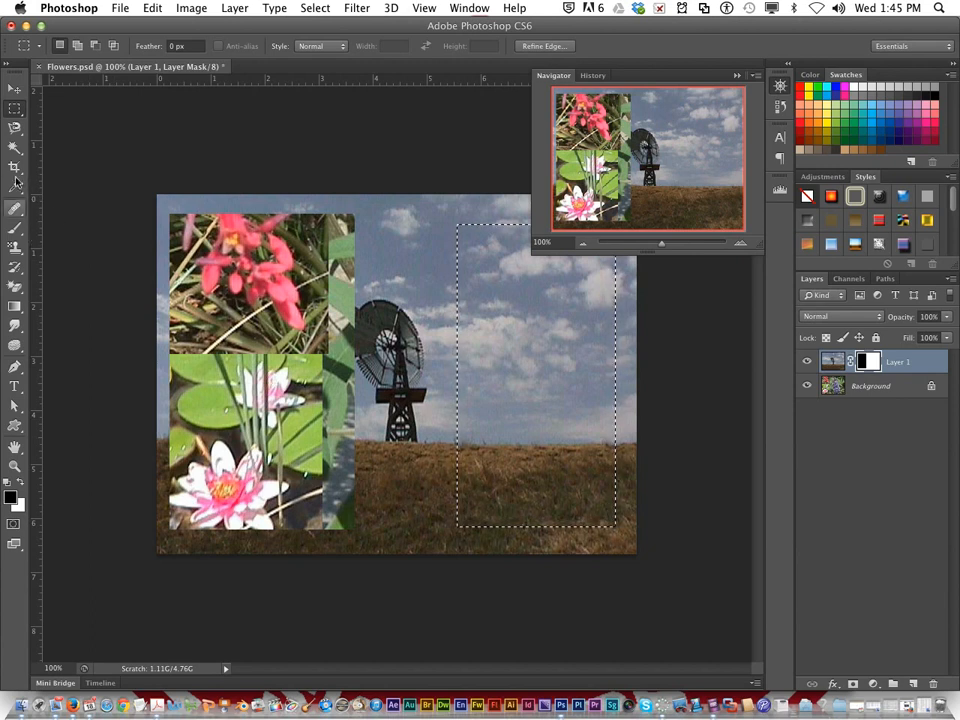
# Step: Brush black over the whole selected rectangle on Layer 1's mask to reveal the purple flowers and leaves beneath
pyautogui.click(14, 228)
pyautogui.moveTo(568, 300)
pyautogui.mouseDown()
pyautogui.moveTo(489, 317)
pyautogui.moveTo(557, 268)
pyautogui.moveTo(598, 300)
pyautogui.moveTo(600, 470)
pyautogui.moveTo(530, 505)
pyautogui.moveTo(474, 486)
pyautogui.mouseUp()
pyautogui.moveTo(493, 284)
pyautogui.mouseDown()
pyautogui.moveTo(540, 430)
pyautogui.moveTo(605, 350)
pyautogui.mouseUp()
pyautogui.moveTo(496, 257)
pyautogui.mouseDown()
pyautogui.moveTo(598, 330)
pyautogui.moveTo(573, 541)
pyautogui.mouseUp()
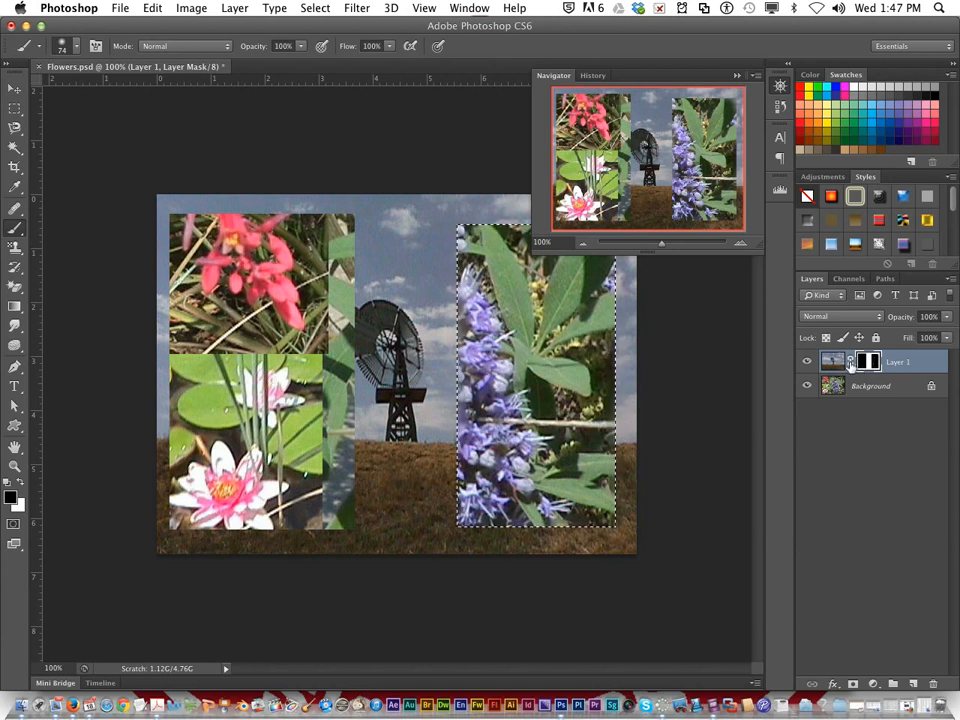
# Step: Unlink Layer 1's mask from its image, shift the mask slightly left and down, and relink it
pyautogui.click(851, 365)
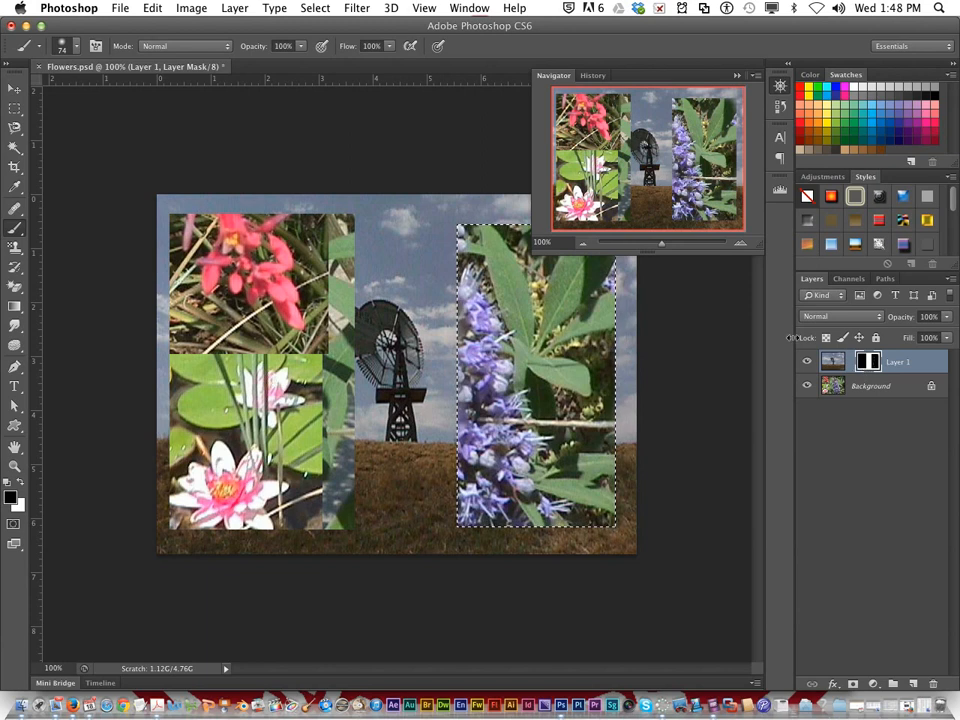
pyautogui.press('v')
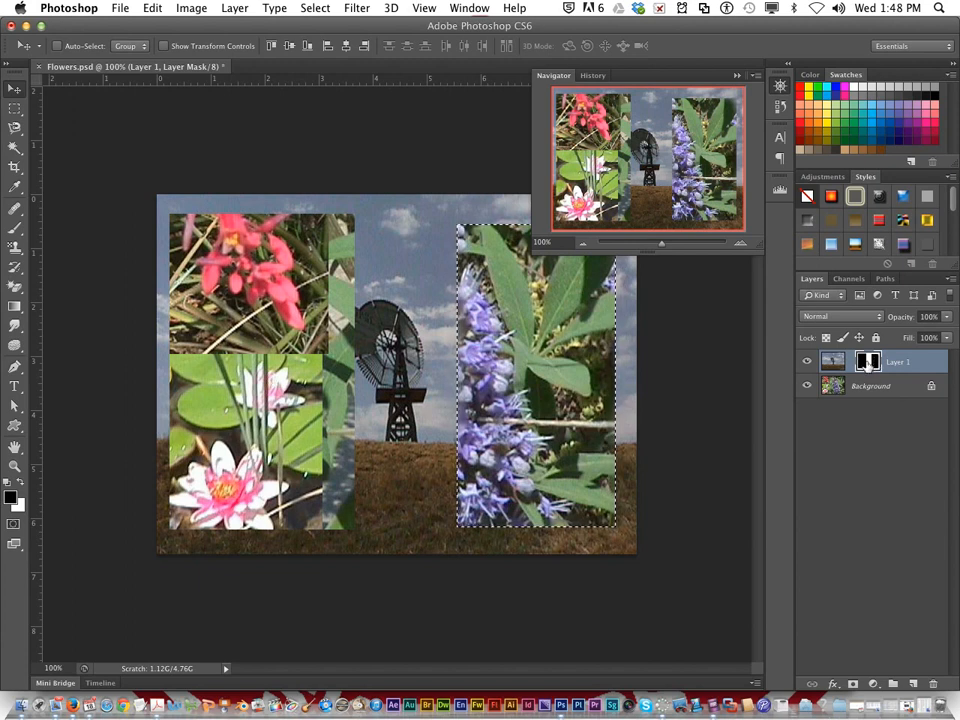
pyautogui.moveTo(378, 364)
pyautogui.mouseDown()
pyautogui.moveTo(294, 354)
pyautogui.moveTo(360, 340)
pyautogui.moveTo(455, 445)
pyautogui.moveTo(415, 490)
pyautogui.moveTo(257, 343)
pyautogui.moveTo(348, 290)
pyautogui.moveTo(498, 340)
pyautogui.moveTo(471, 460)
pyautogui.moveTo(315, 476)
pyautogui.moveTo(218, 381)
pyautogui.moveTo(321, 317)
pyautogui.moveTo(379, 311)
pyautogui.moveTo(542, 388)
pyautogui.moveTo(500, 485)
pyautogui.moveTo(388, 418)
pyautogui.moveTo(315, 296)
pyautogui.moveTo(444, 386)
pyautogui.moveTo(326, 412)
pyautogui.moveTo(355, 292)
pyautogui.moveTo(433, 394)
pyautogui.moveTo(366, 252)
pyautogui.moveTo(405, 372)
pyautogui.moveTo(396, 362)
pyautogui.moveTo(408, 344)
pyautogui.moveTo(400, 380)
pyautogui.moveTo(398, 364)
pyautogui.moveTo(378, 372)
pyautogui.moveTo(391, 372)
pyautogui.mouseUp()
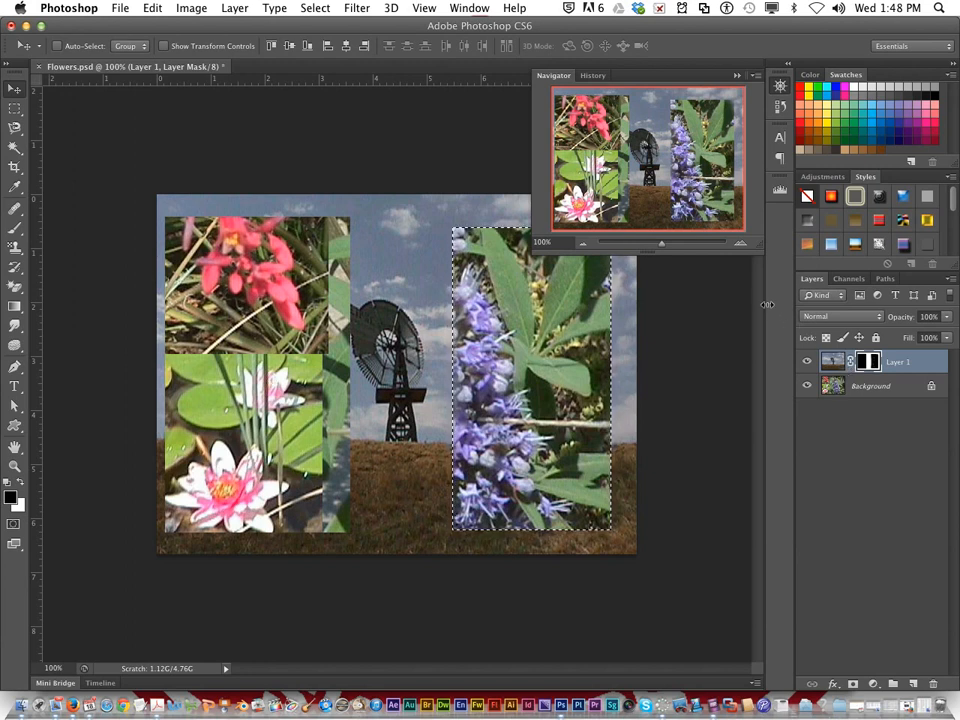
# Step: Target Layer 1's image instead of its mask and try to paint black over the windmill with the selection still active
pyautogui.click(836, 363)
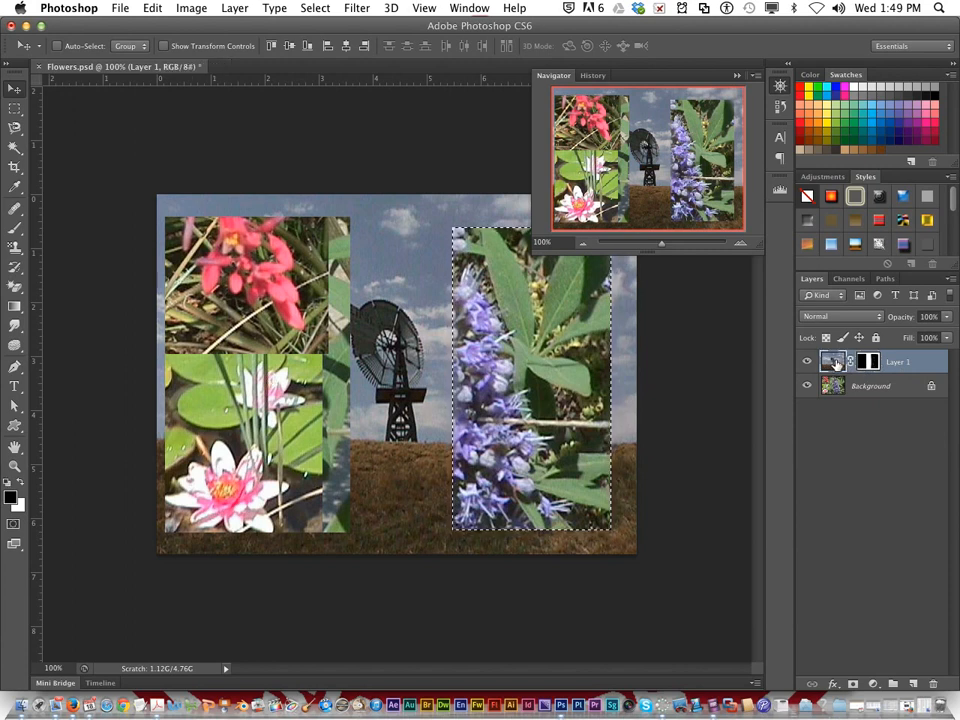
pyautogui.click(860, 362)
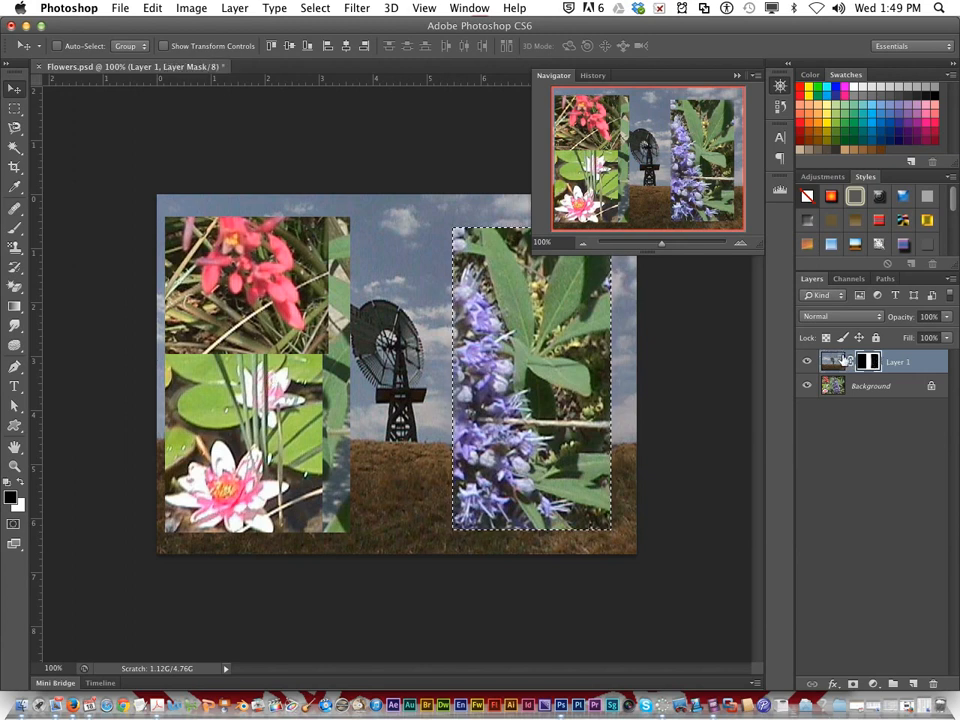
pyautogui.click(838, 362)
pyautogui.click(867, 363)
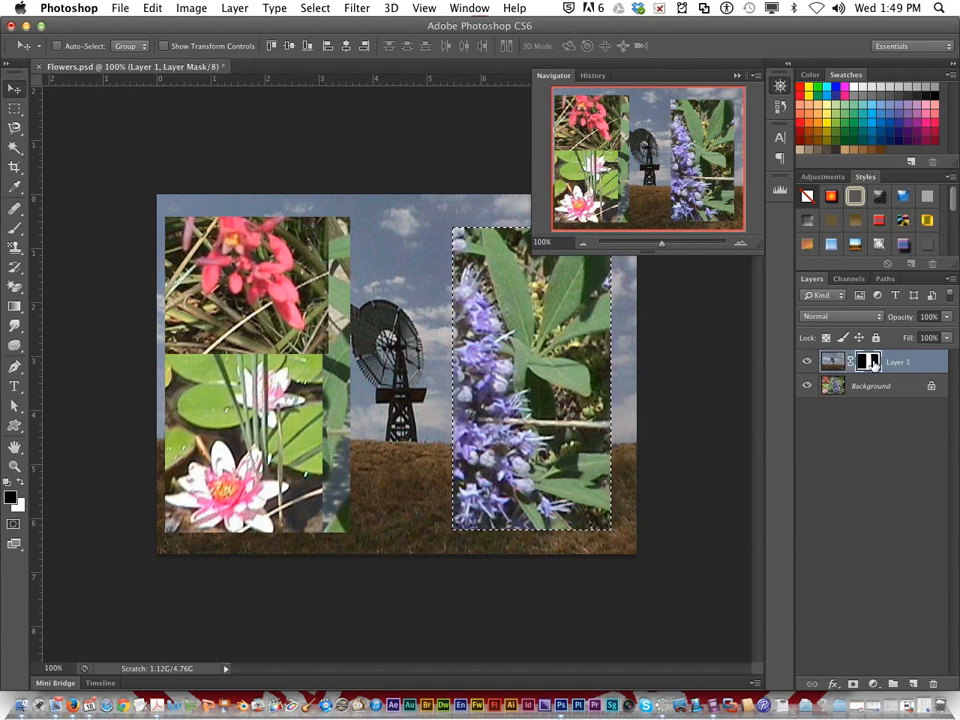
pyautogui.click(834, 362)
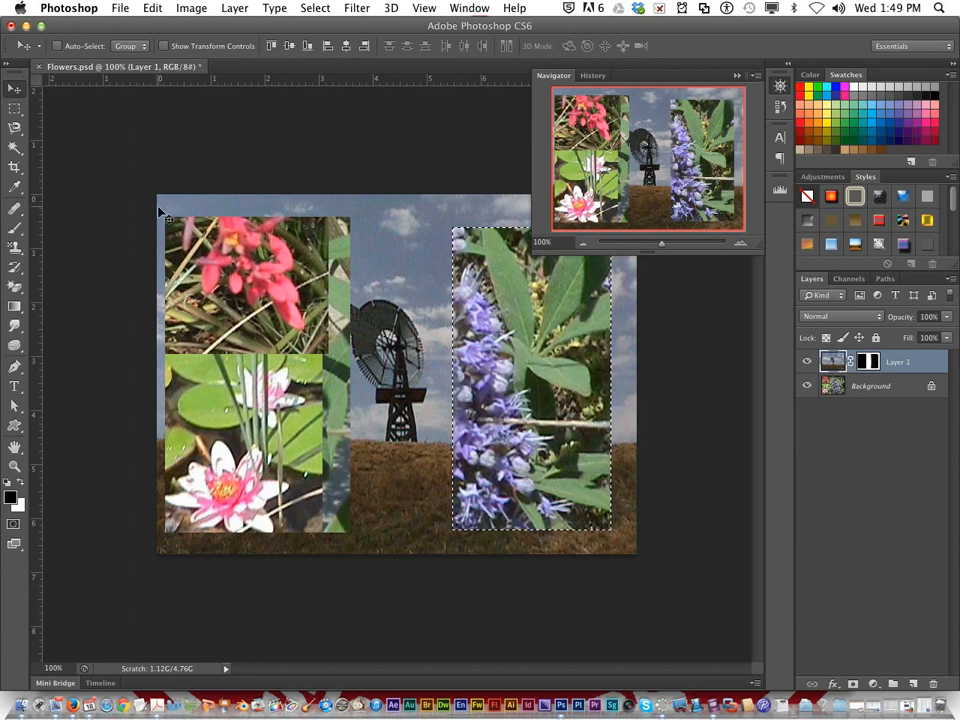
pyautogui.click(15, 228)
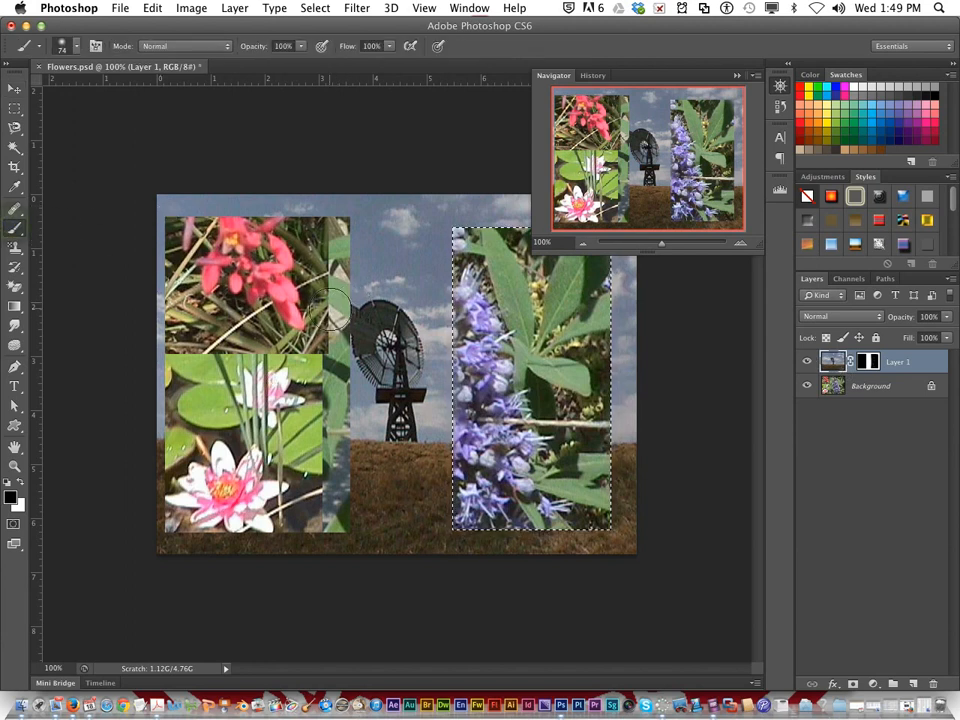
pyautogui.moveTo(389, 415)
pyautogui.mouseDown()
pyautogui.moveTo(374, 302)
pyautogui.moveTo(277, 357)
pyautogui.moveTo(361, 360)
pyautogui.moveTo(371, 346)
pyautogui.mouseUp()
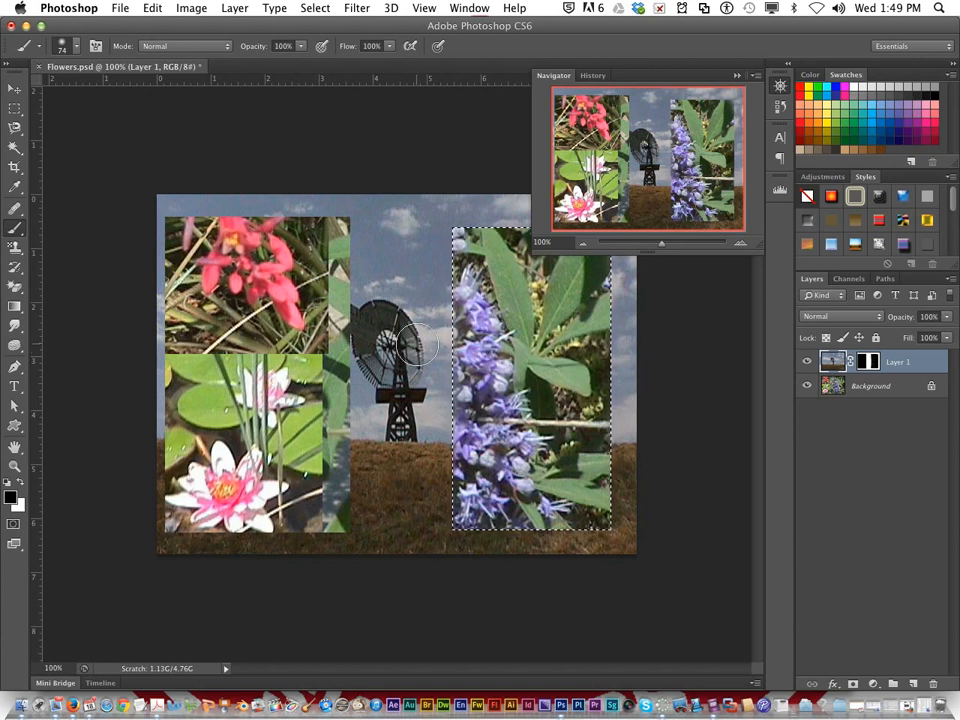
pyautogui.moveTo(381, 249)
pyautogui.mouseDown()
pyautogui.moveTo(412, 425)
pyautogui.moveTo(414, 360)
pyautogui.mouseUp()
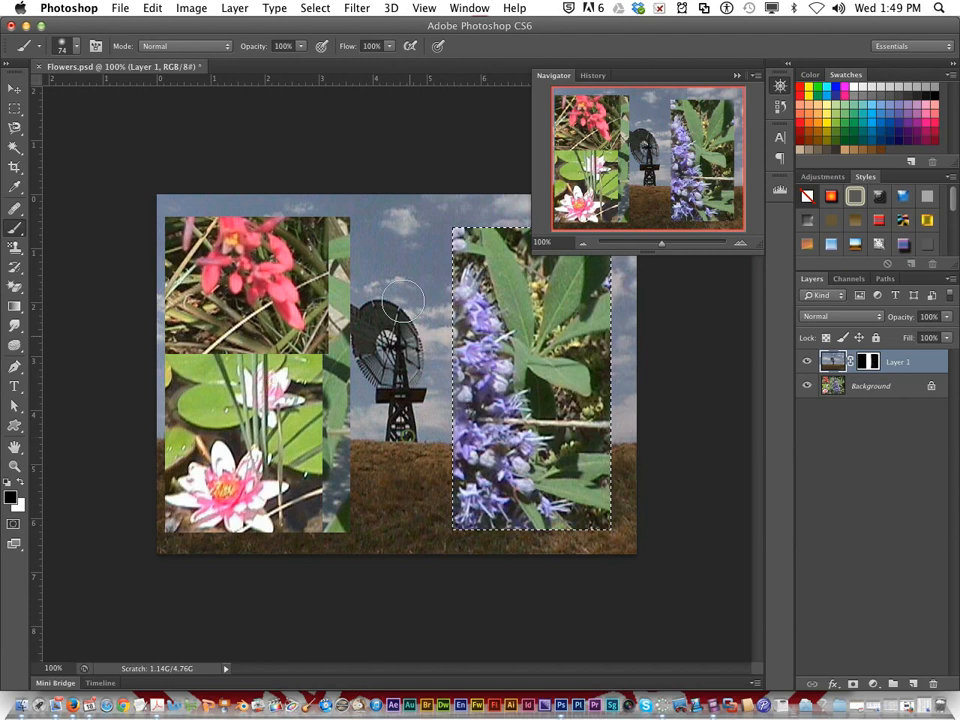
# Step: Clear the rectangular selection around the flowers to the right of the windmill
pyautogui.click(312, 8)
pyautogui.click(320, 38)
# Step: Try a black and a white brush stroke over the windmill directly on Layer 1's image, undoing each one
pyautogui.moveTo(390, 295)
pyautogui.mouseDown()
pyautogui.moveTo(399, 427)
pyautogui.moveTo(419, 202)
pyautogui.moveTo(400, 375)
pyautogui.moveTo(399, 323)
pyautogui.moveTo(338, 311)
pyautogui.moveTo(369, 343)
pyautogui.moveTo(380, 405)
pyautogui.moveTo(401, 400)
pyautogui.moveTo(402, 265)
pyautogui.moveTo(432, 348)
pyautogui.moveTo(444, 438)
pyautogui.moveTo(425, 334)
pyautogui.moveTo(417, 336)
pyautogui.moveTo(415, 462)
pyautogui.mouseUp()
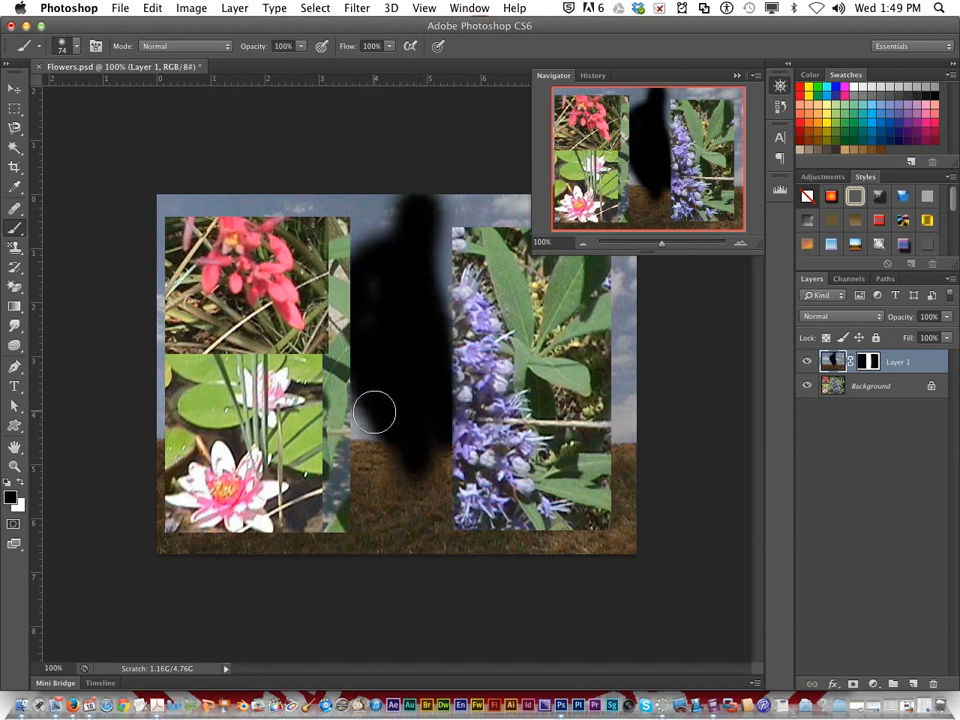
pyautogui.press('super+z')
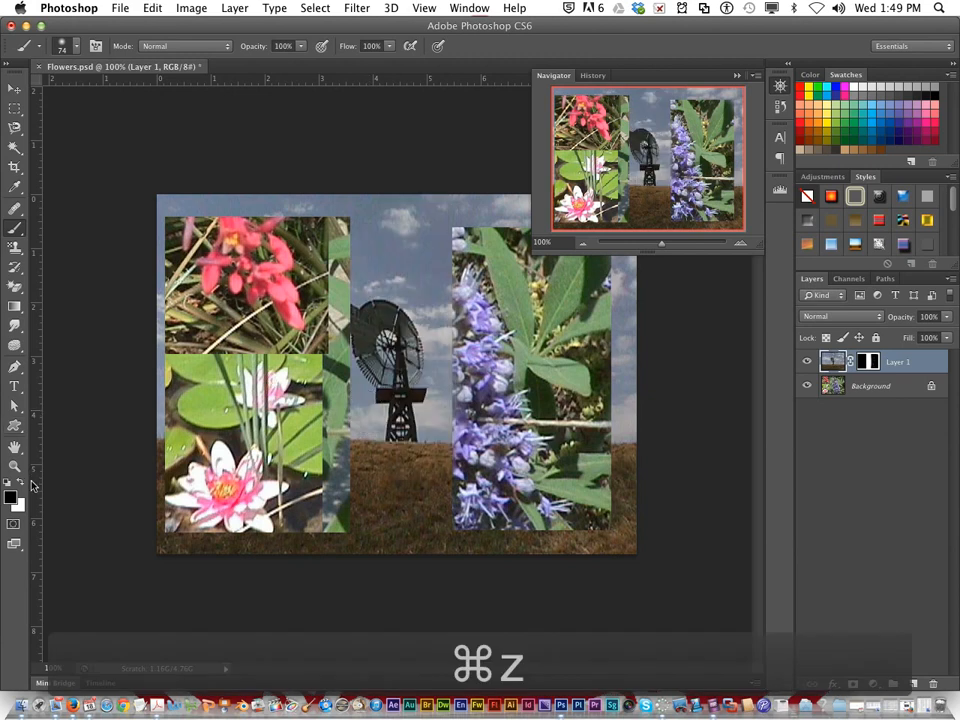
pyautogui.moveTo(386, 322)
pyautogui.mouseDown()
pyautogui.moveTo(369, 450)
pyautogui.moveTo(375, 403)
pyautogui.moveTo(381, 418)
pyautogui.moveTo(398, 413)
pyautogui.mouseUp()
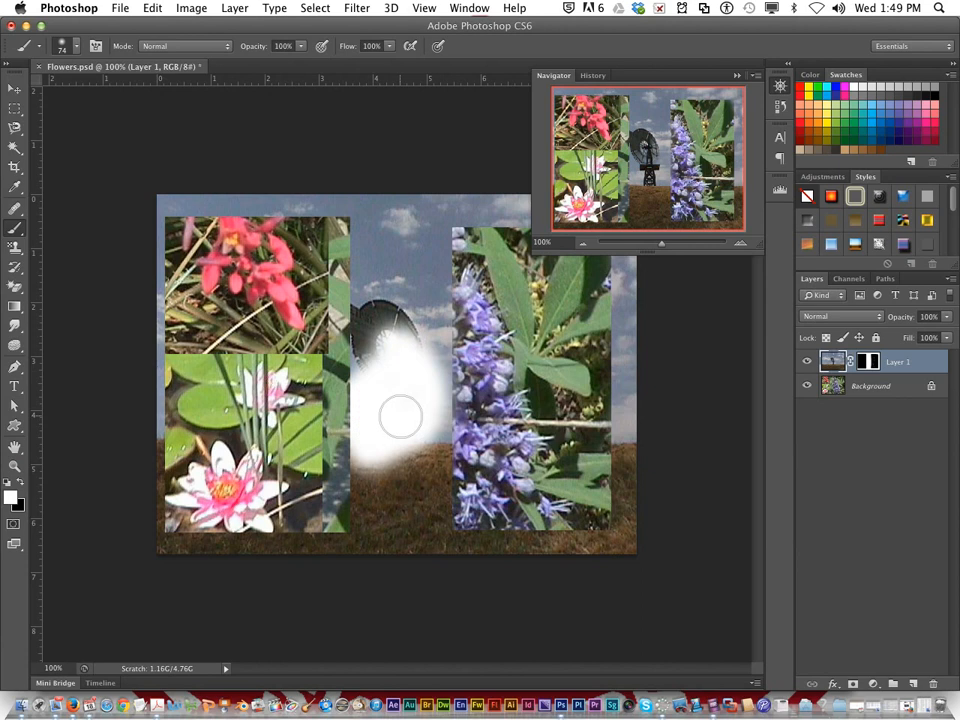
pyautogui.press('super+z')
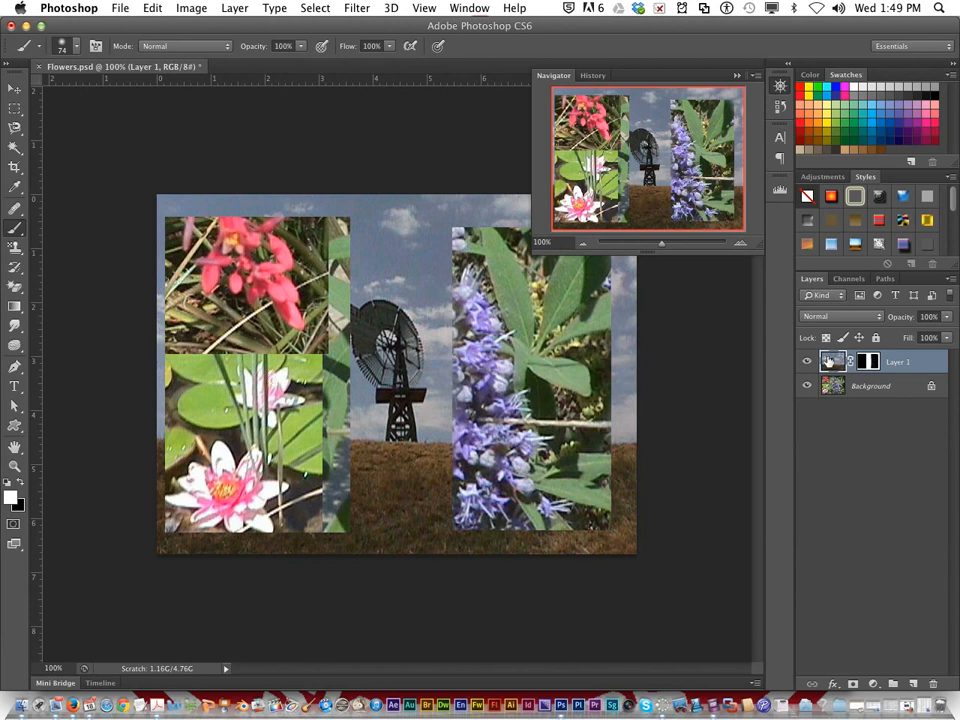
# Step: On Layer 1's mask, try painting black over the windmill and white over the left flowers' edge, undoing each stroke
pyautogui.click(869, 363)
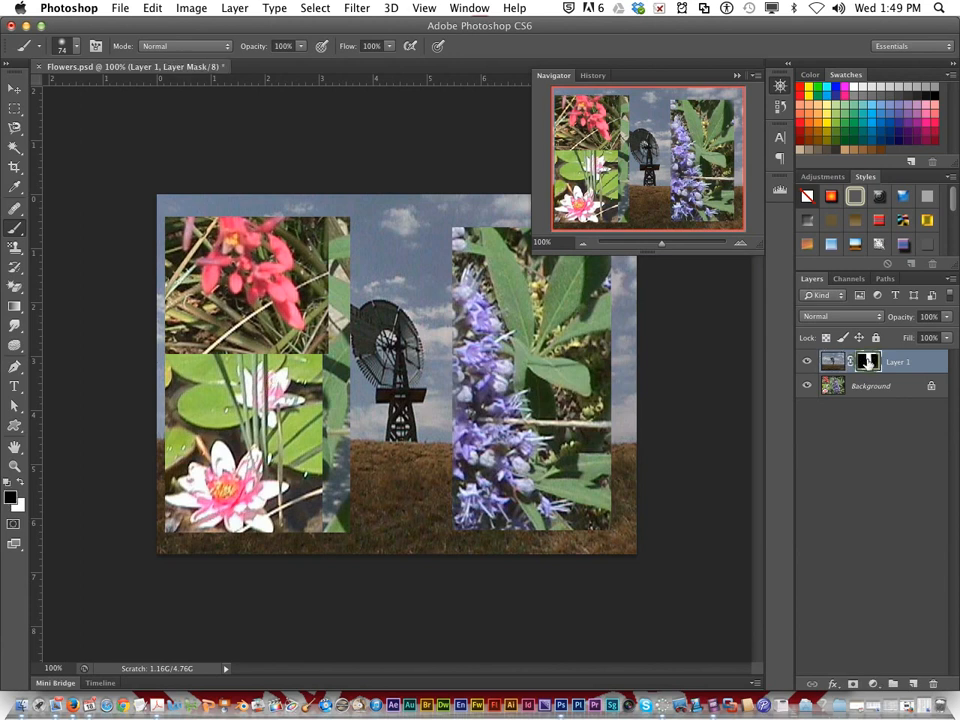
pyautogui.moveTo(420, 322); pyautogui.dragTo(396, 340)
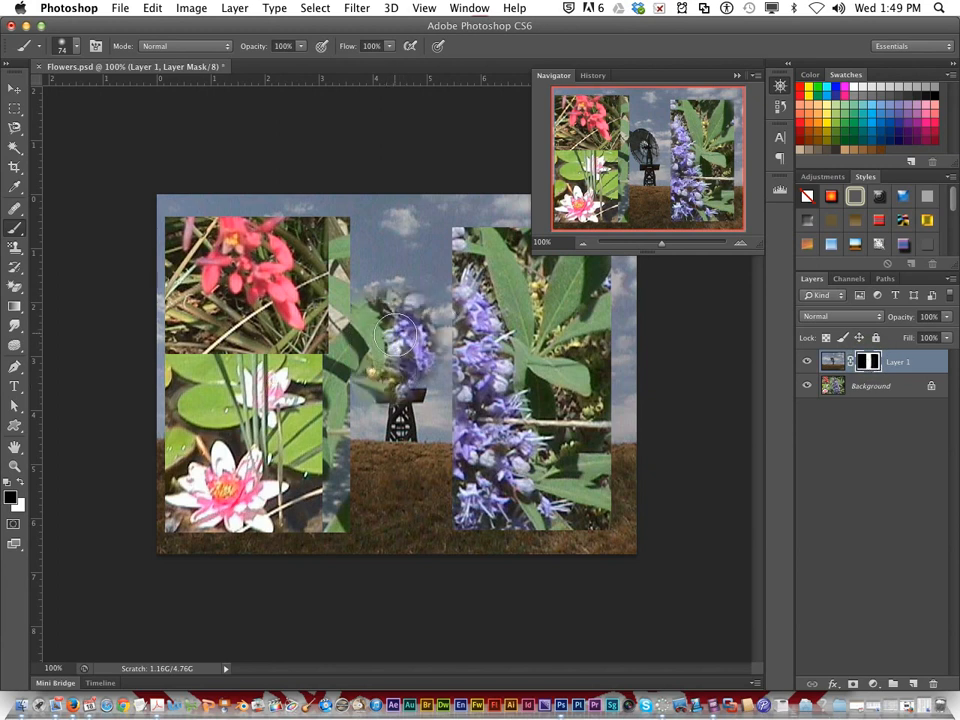
pyautogui.press('super+z')
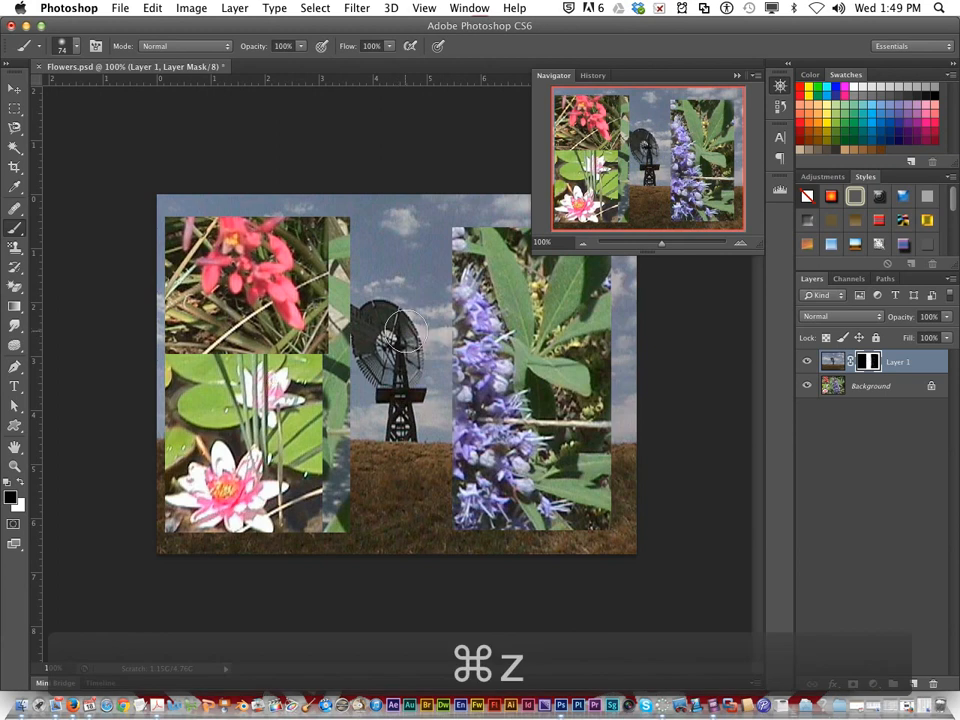
pyautogui.press('x')
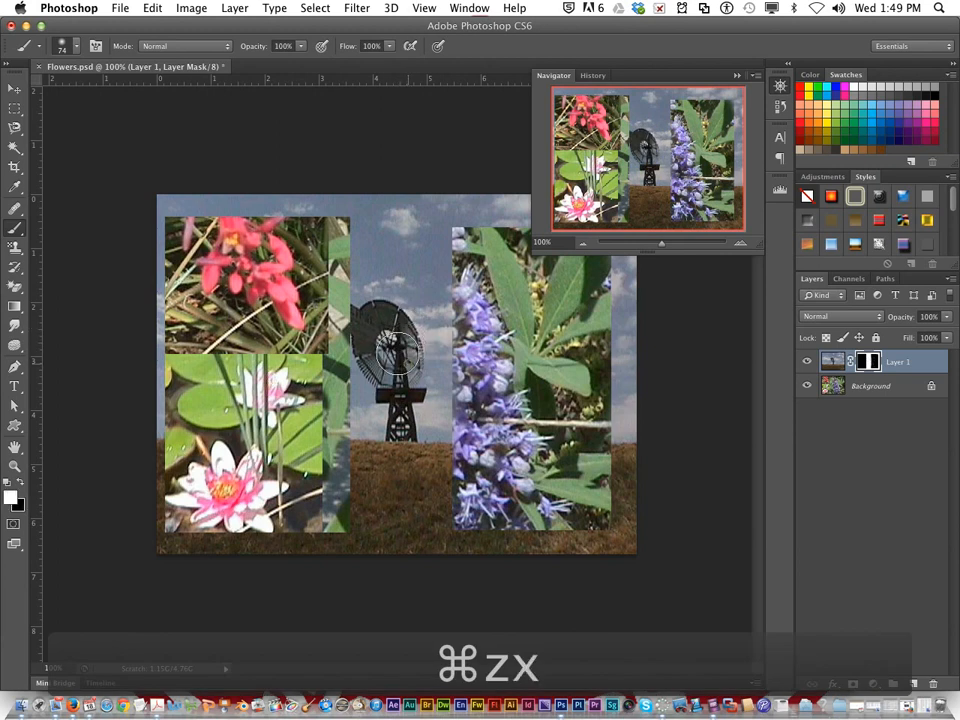
pyautogui.moveTo(328, 373)
pyautogui.mouseDown()
pyautogui.moveTo(345, 463)
pyautogui.moveTo(405, 319)
pyautogui.moveTo(435, 429)
pyautogui.moveTo(336, 372)
pyautogui.mouseUp()
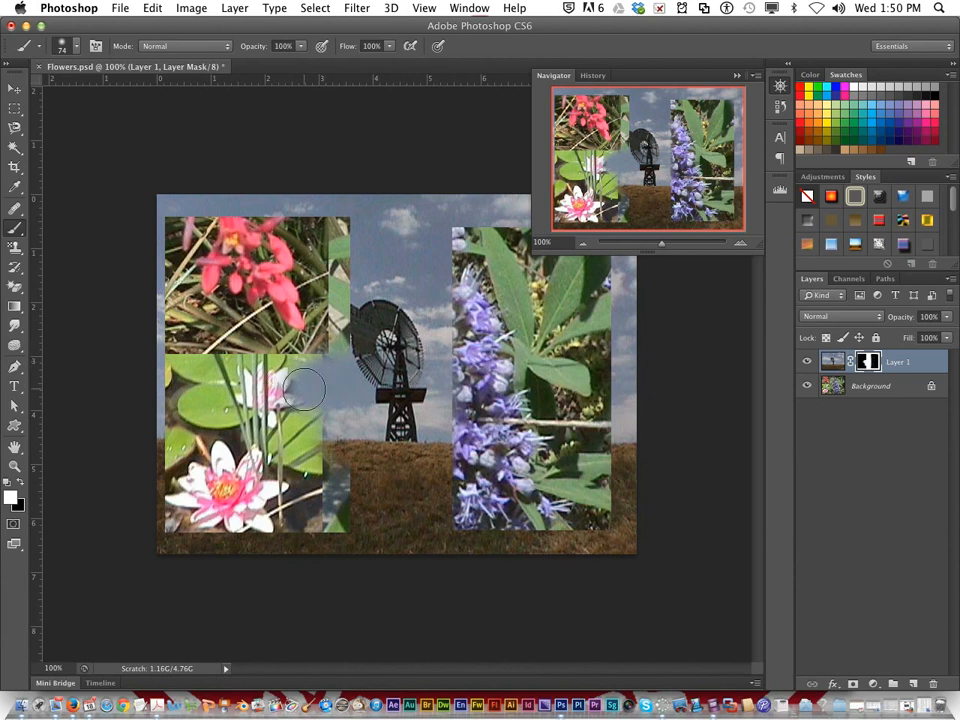
pyautogui.press('super+z')
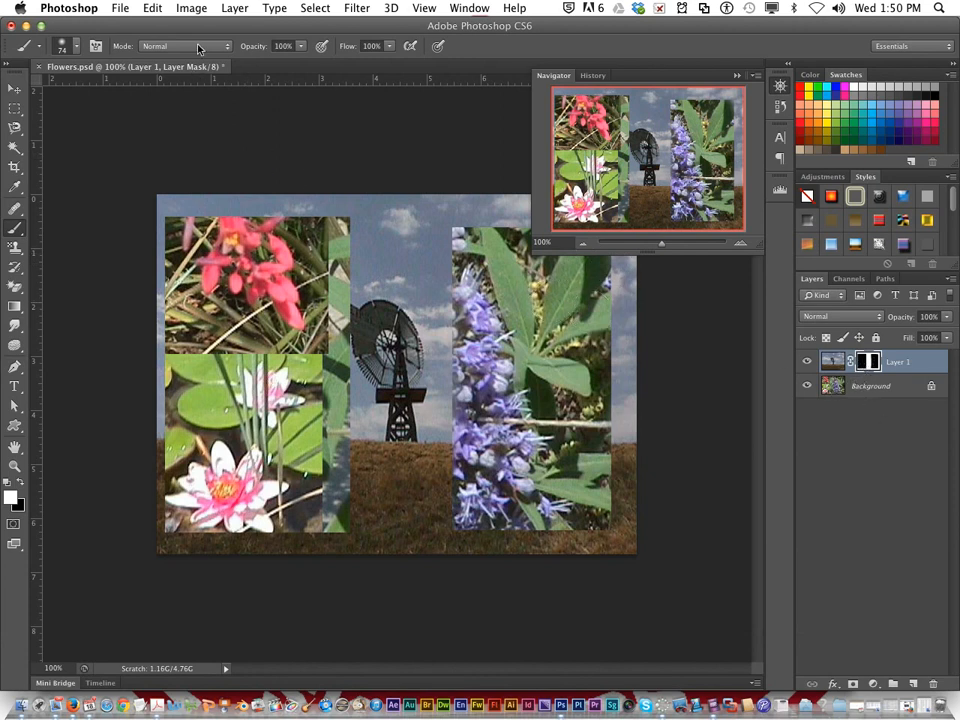
# Step: Flatten the image to merge the masked windmill layer with the flowers background
pyautogui.click(234, 8)
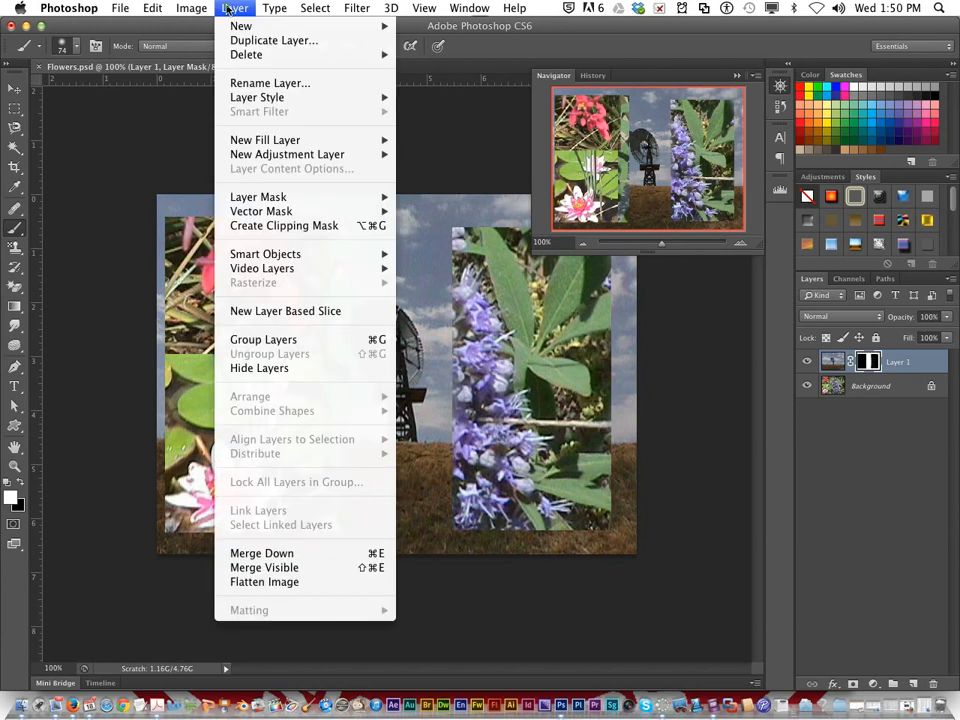
pyautogui.click(268, 582)
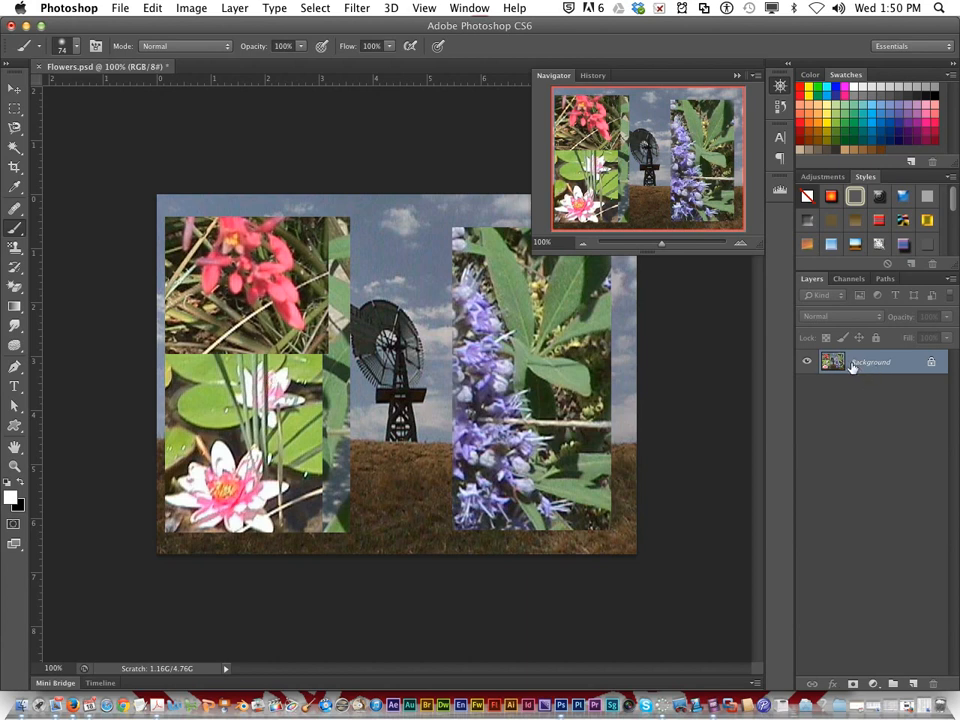
# Step: Save the image as Flattened.psd in Photoshop format in the 3a lesson 1 folder, and close the document
pyautogui.click(120, 9)
pyautogui.click(180, 182)
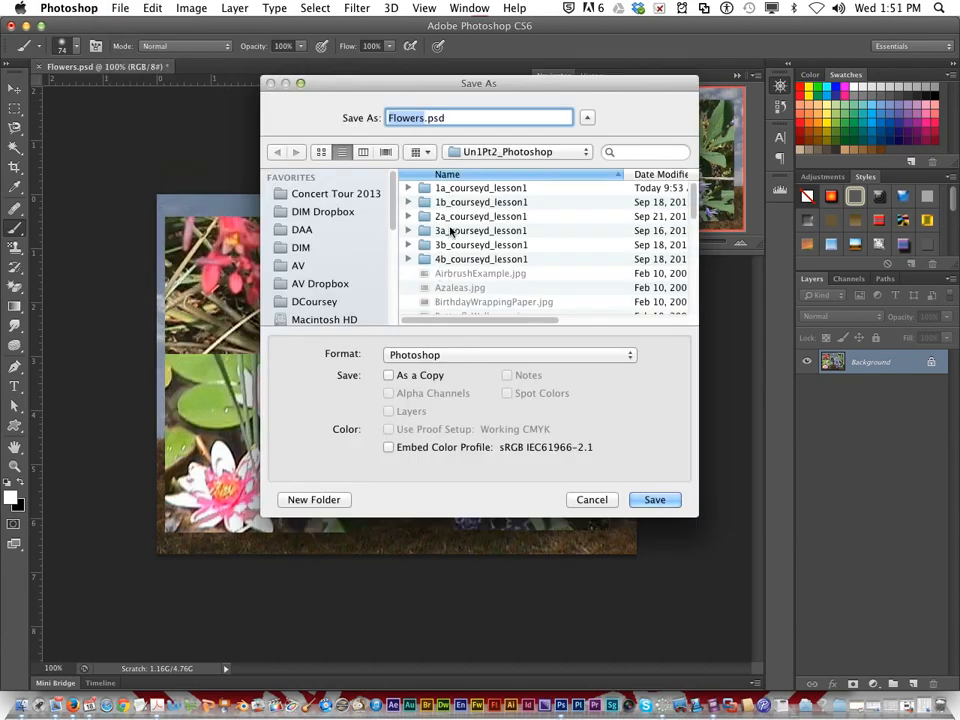
pyautogui.doubleClick(463, 237)
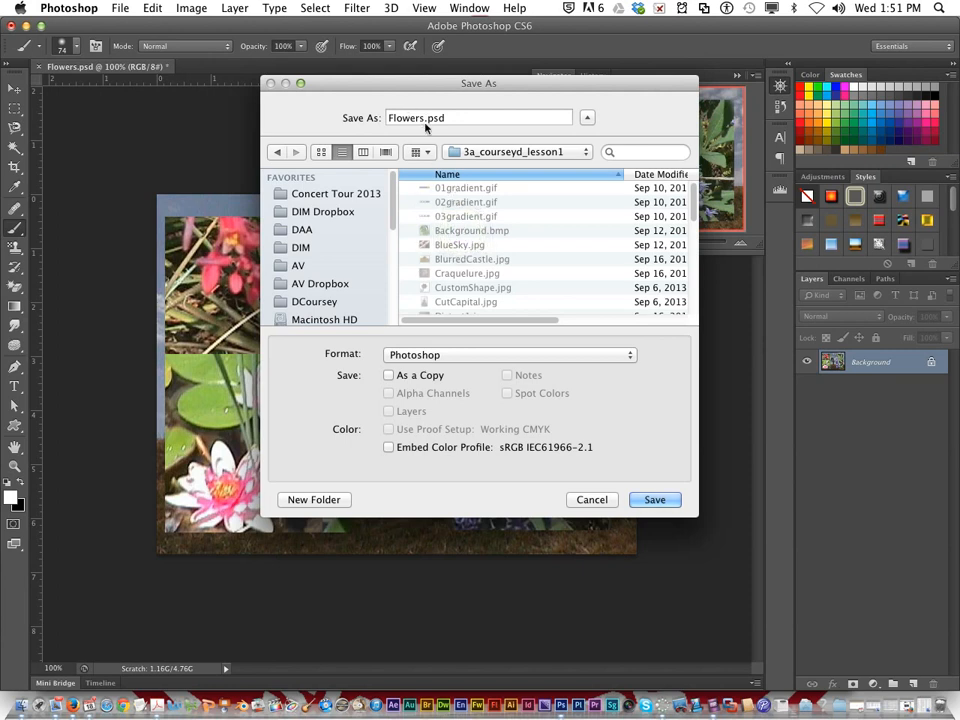
pyautogui.doubleClick(422, 119)
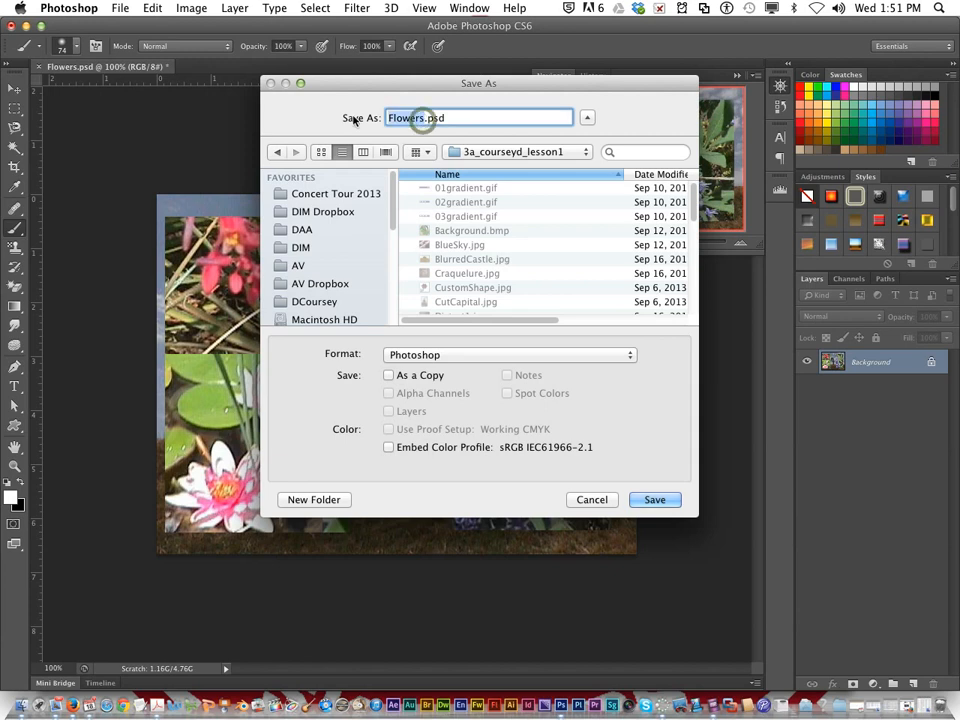
pyautogui.write('Flatte')
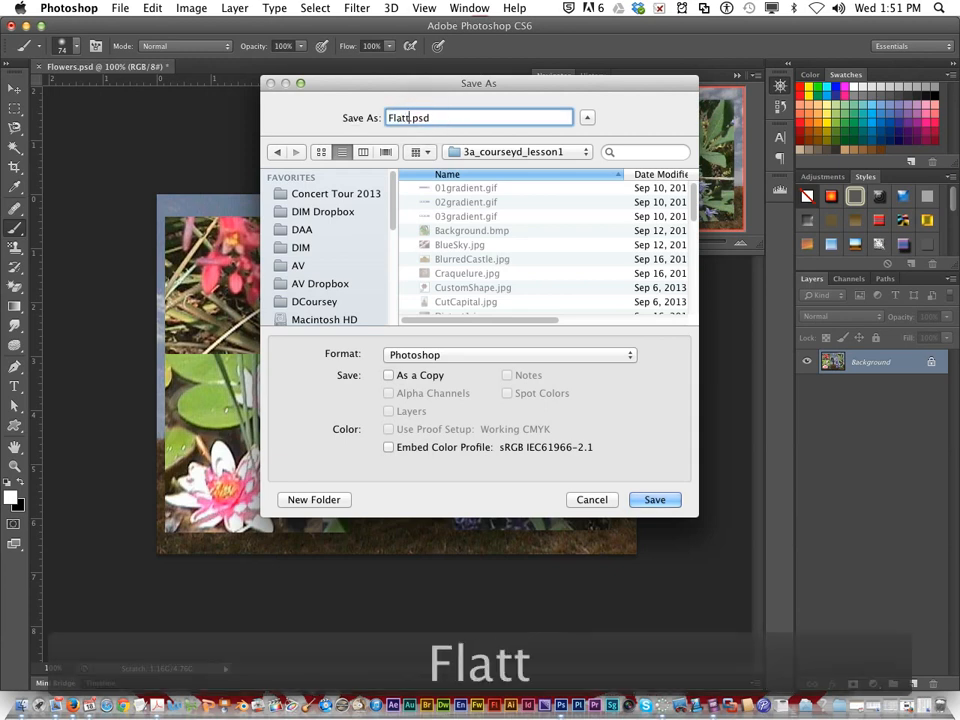
pyautogui.write('ned')
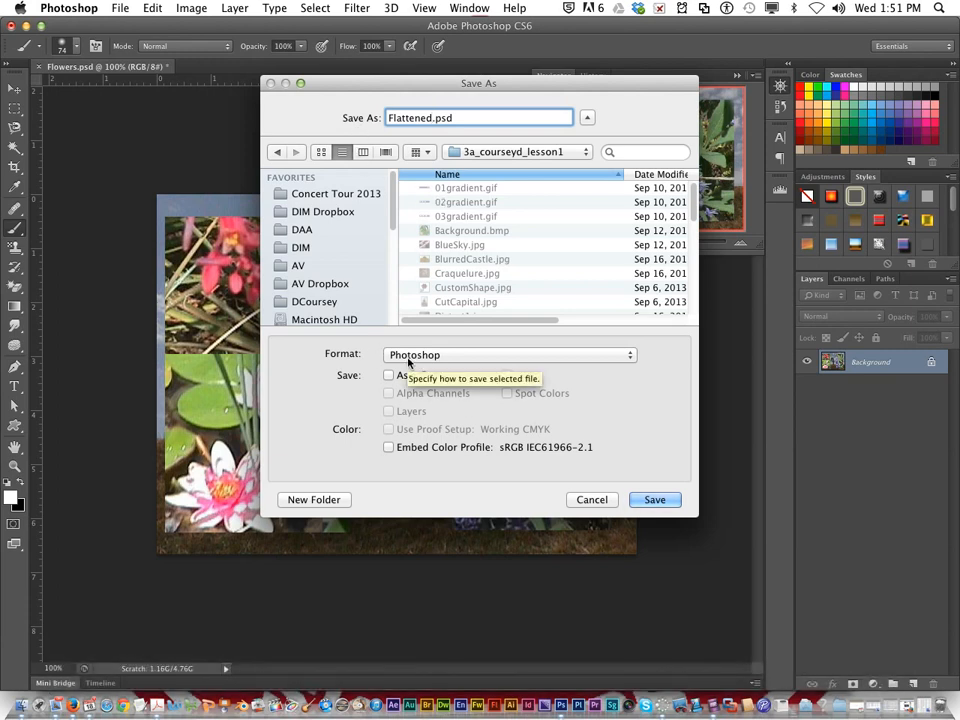
pyautogui.click(653, 500)
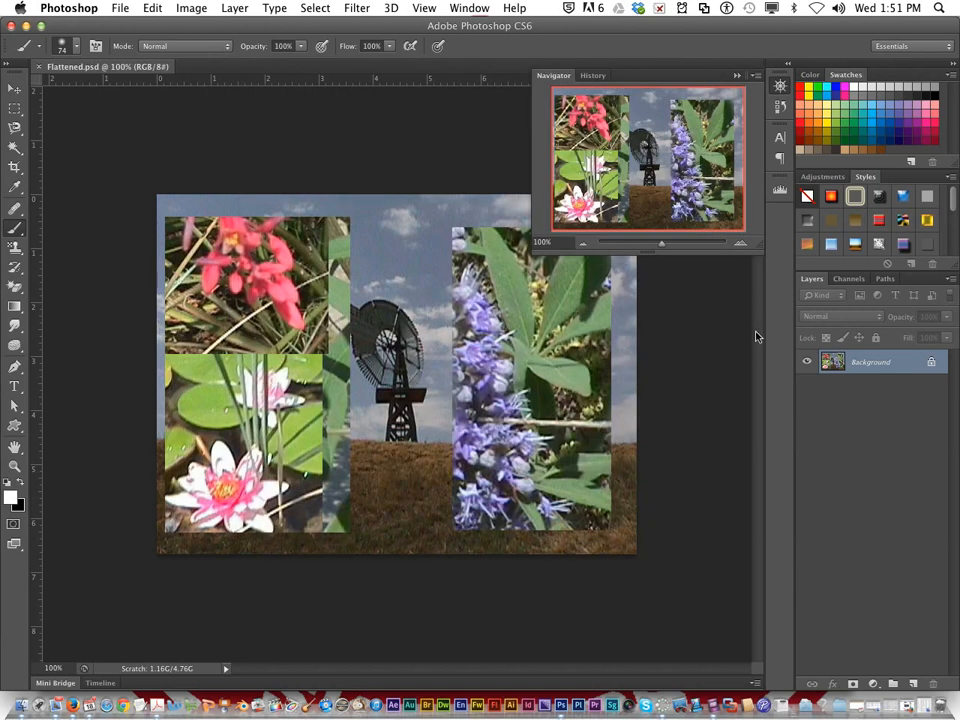
pyautogui.click(39, 67)
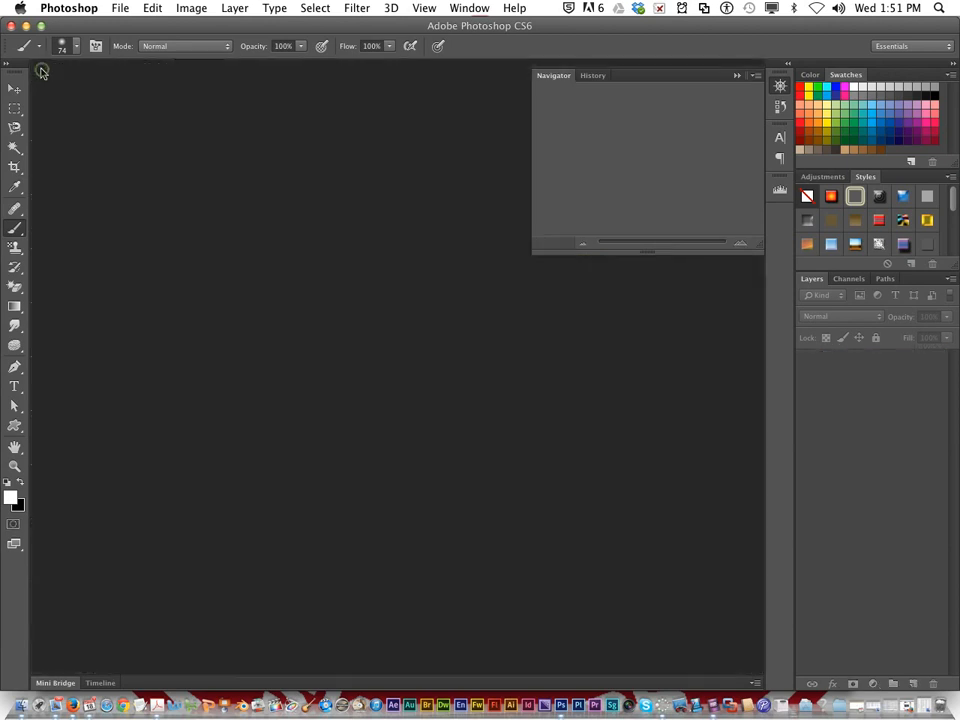